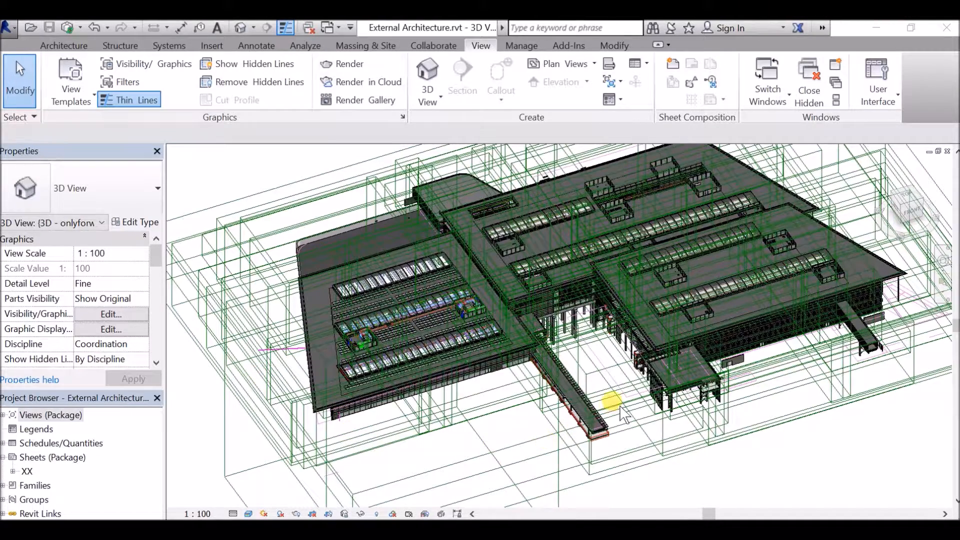
Step: Start a new Schedule/Quantities schedule and filter its category list to Architecture only, excluding Mechanical
{"action": "middle_click_drag", "start_coordinate": [612, 416], "coordinate": [593, 421]}
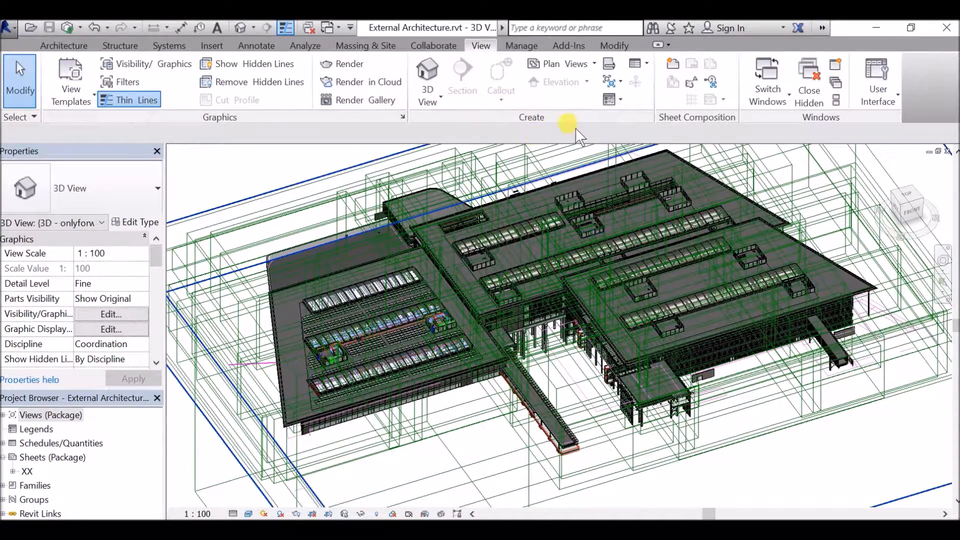
{"action": "left_click", "coordinate": [638, 65]}
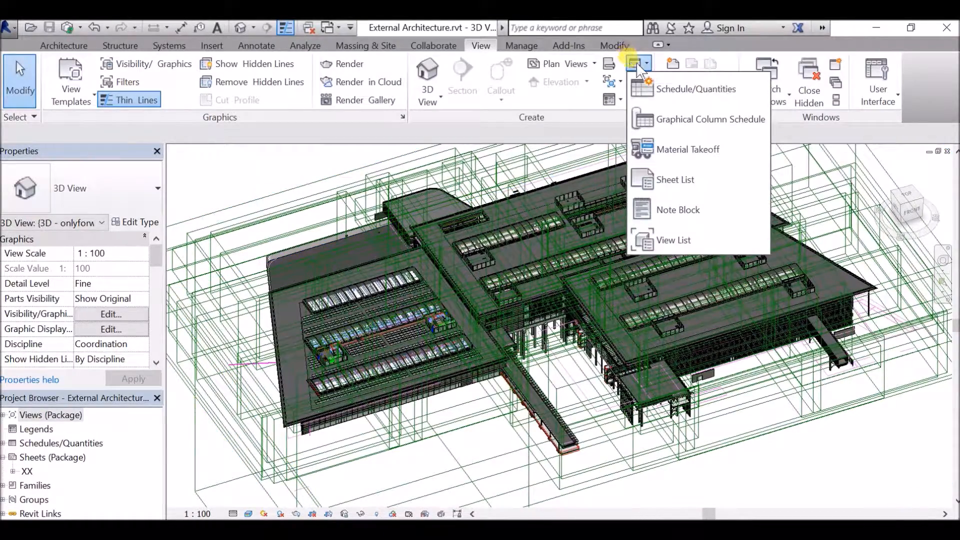
{"action": "left_click", "coordinate": [681, 91]}
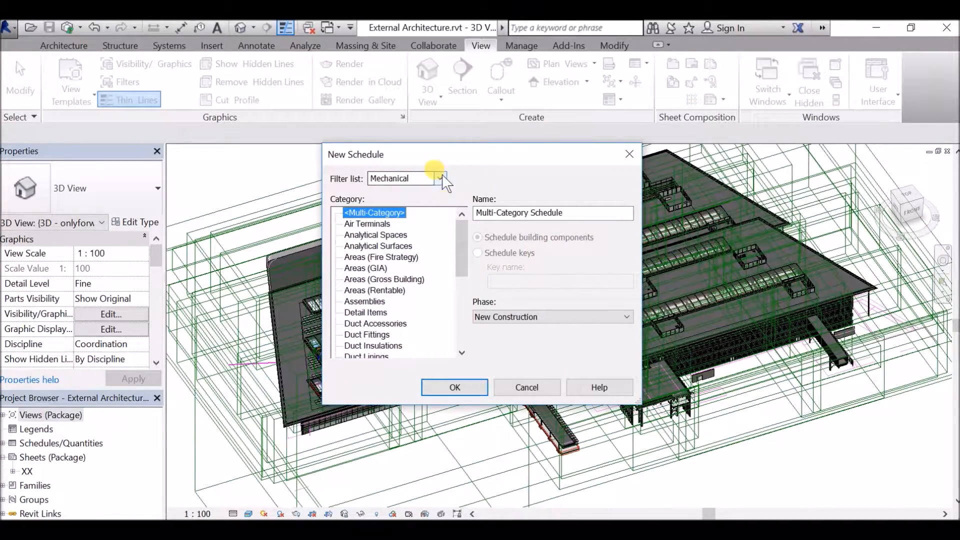
{"action": "scroll", "coordinate": [410, 295], "scroll_direction": "down", "scroll_amount": 4}
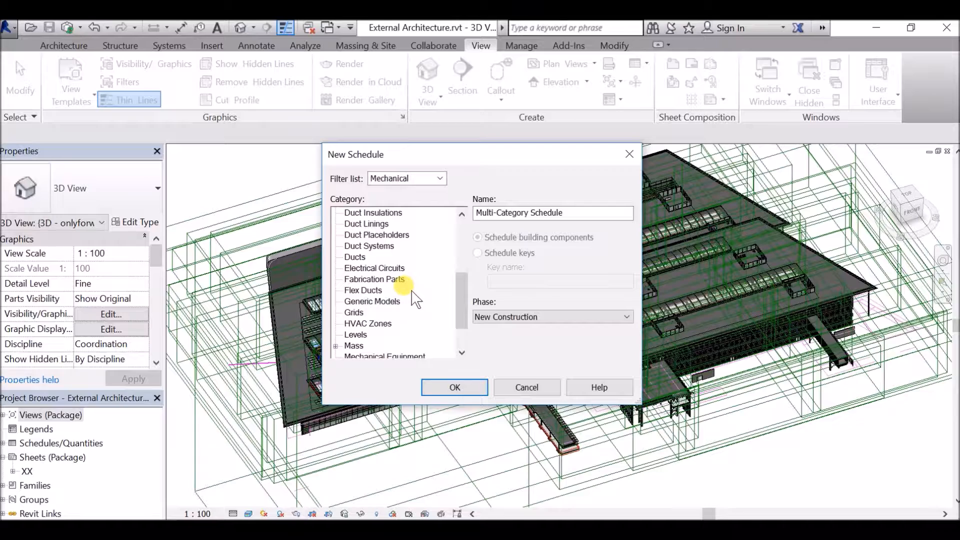
{"action": "scroll", "coordinate": [415, 300], "scroll_direction": "down", "scroll_amount": 2}
{"action": "scroll", "coordinate": [410, 299], "scroll_direction": "up", "scroll_amount": 4}
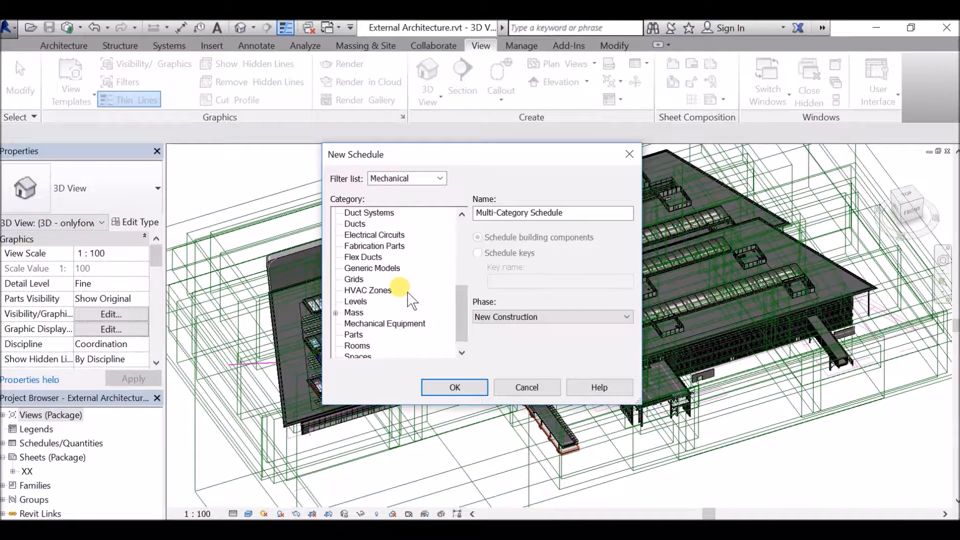
{"action": "left_click", "coordinate": [438, 176]}
{"action": "left_click", "coordinate": [373, 191]}
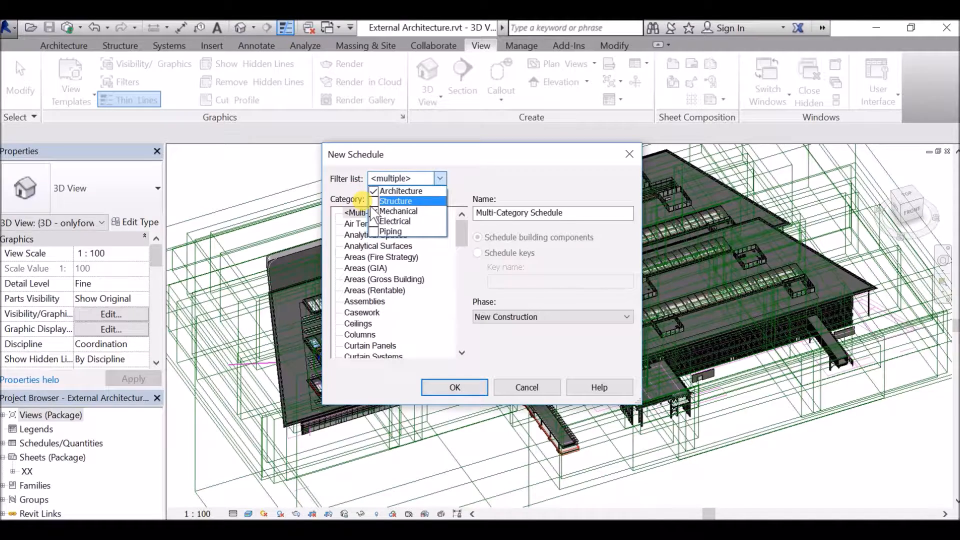
{"action": "left_click", "coordinate": [374, 211]}
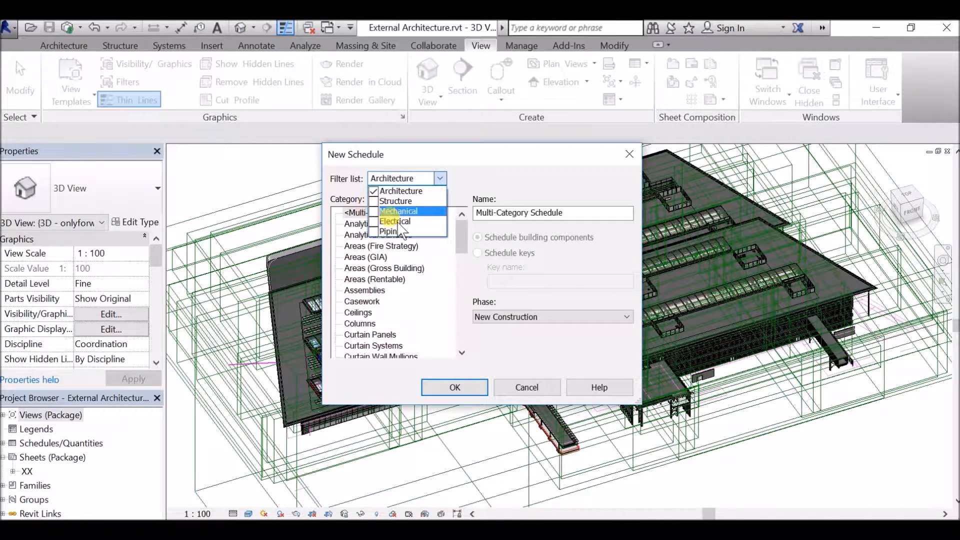
{"action": "left_click", "coordinate": [481, 178]}
Step: Create the schedule for the Windows category
{"action": "scroll", "coordinate": [387, 258], "scroll_direction": "down", "scroll_amount": 4}
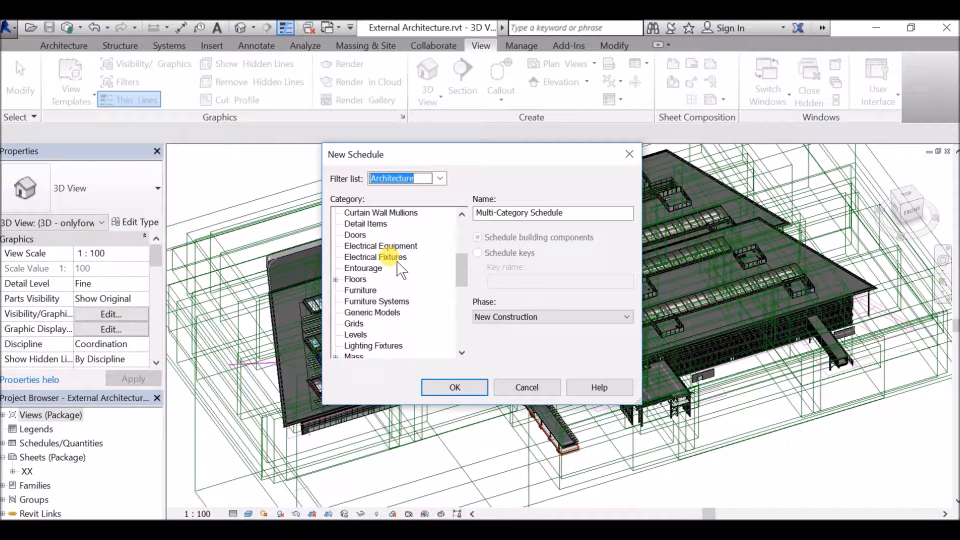
{"action": "scroll", "coordinate": [400, 270], "scroll_direction": "up", "scroll_amount": 4}
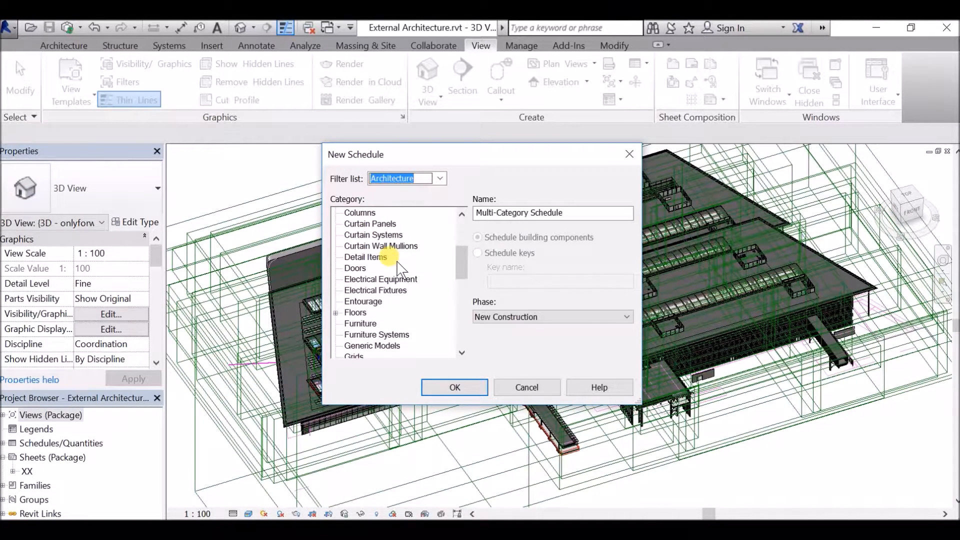
{"action": "scroll", "coordinate": [400, 270], "scroll_direction": "up", "scroll_amount": 1}
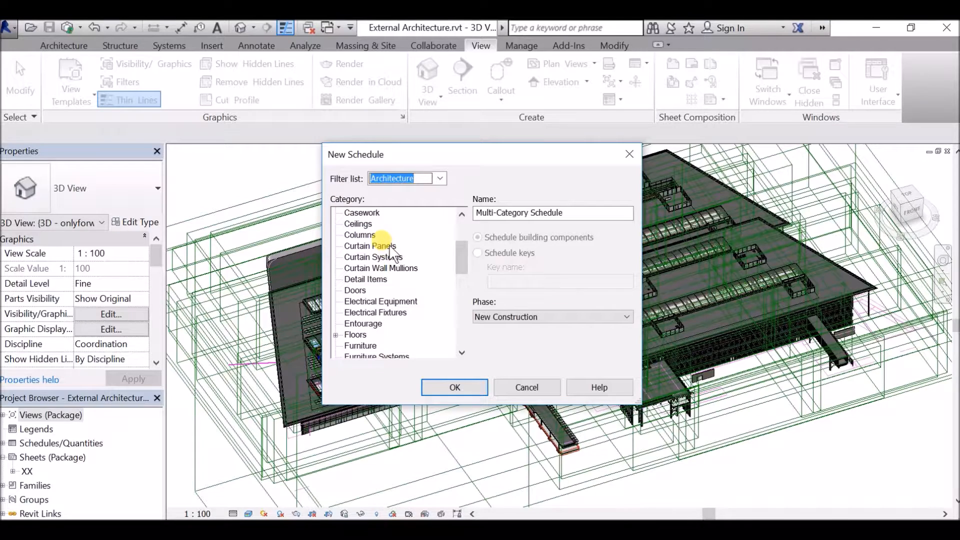
{"action": "scroll", "coordinate": [392, 265], "scroll_direction": "down", "scroll_amount": 5}
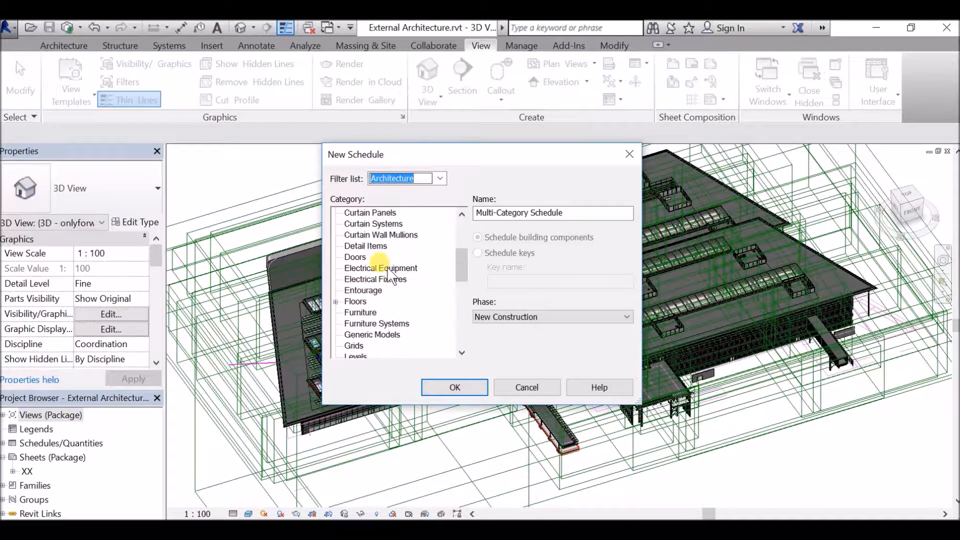
{"action": "scroll", "coordinate": [388, 273], "scroll_direction": "down", "scroll_amount": 5}
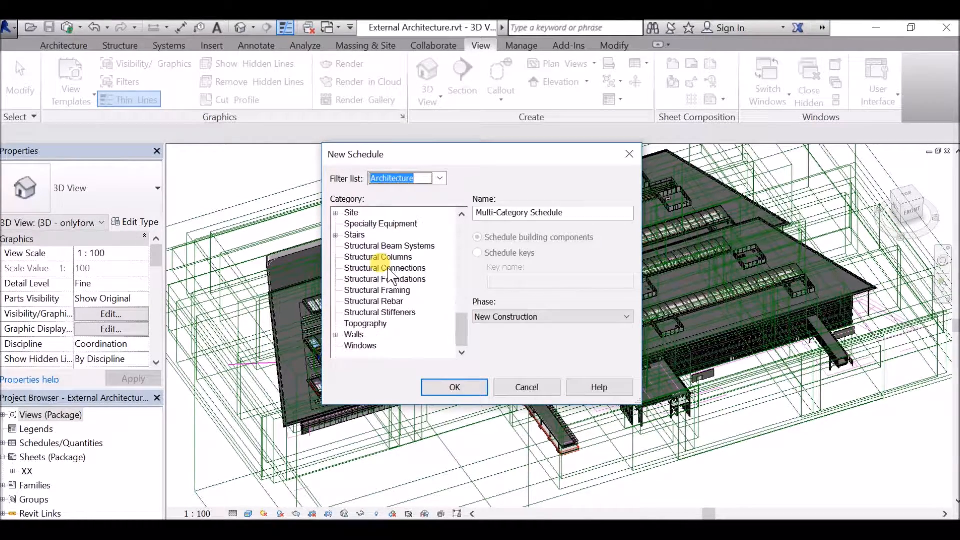
{"action": "double_click", "coordinate": [364, 345]}
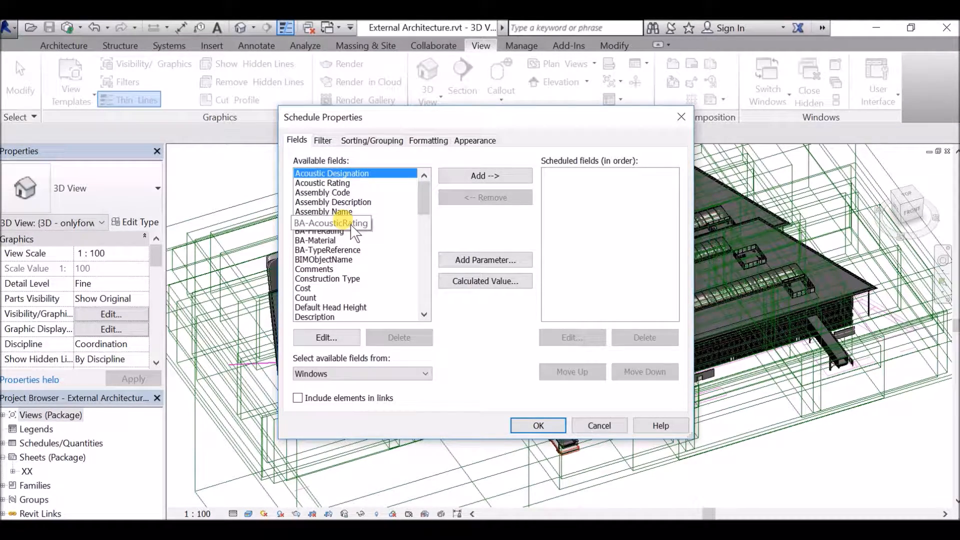
Step: Add the Assembly Code, Cost, Family and Filter Material fields to the window schedule in that order
{"action": "double_click", "coordinate": [342, 195]}
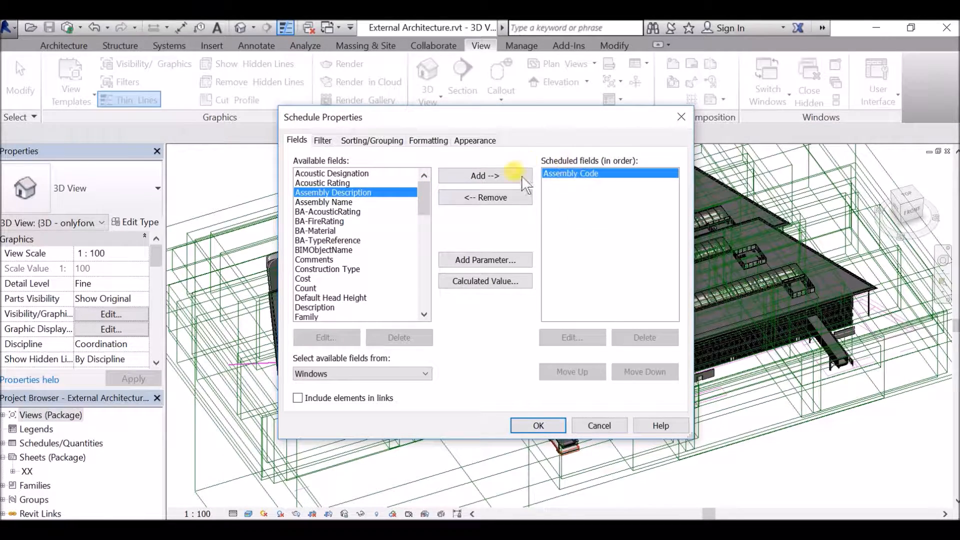
{"action": "left_click", "coordinate": [487, 197]}
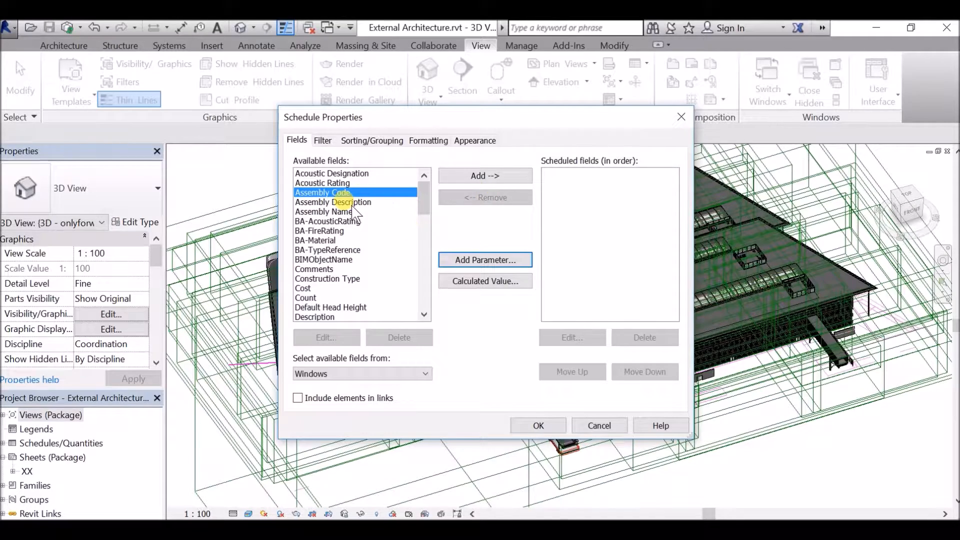
{"action": "left_click", "coordinate": [470, 178]}
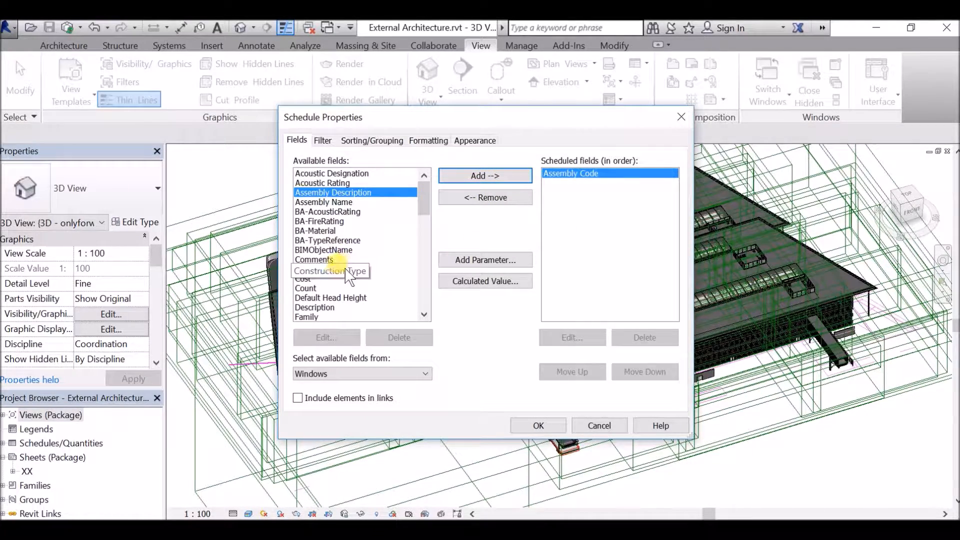
{"action": "scroll", "coordinate": [322, 270], "scroll_direction": "down", "scroll_amount": 1}
{"action": "double_click", "coordinate": [306, 249]}
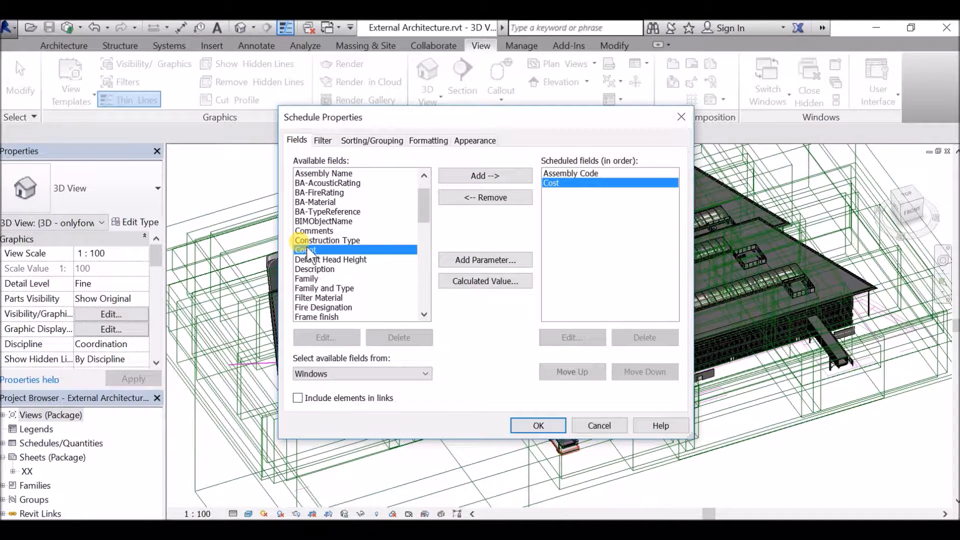
{"action": "double_click", "coordinate": [313, 281]}
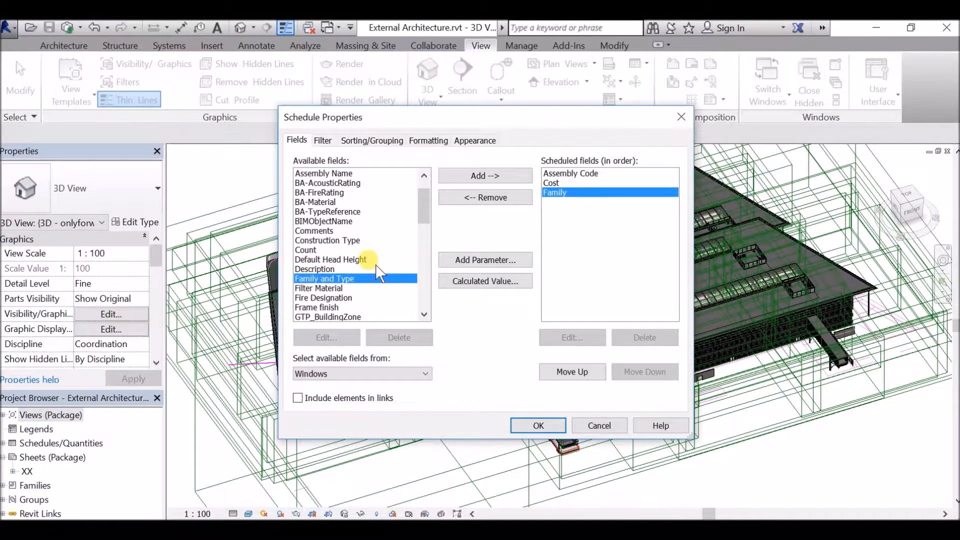
{"action": "scroll", "coordinate": [360, 275], "scroll_direction": "down", "scroll_amount": 1}
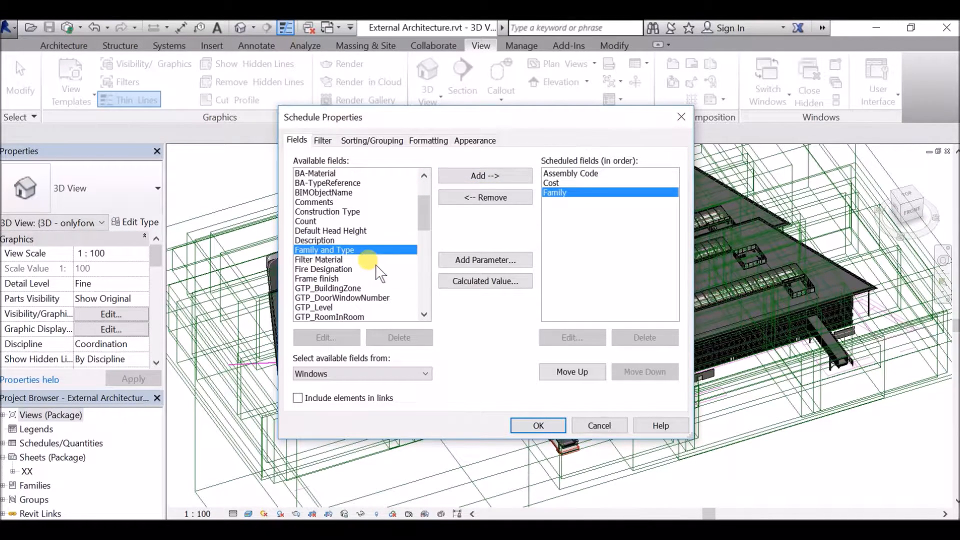
{"action": "double_click", "coordinate": [322, 259]}
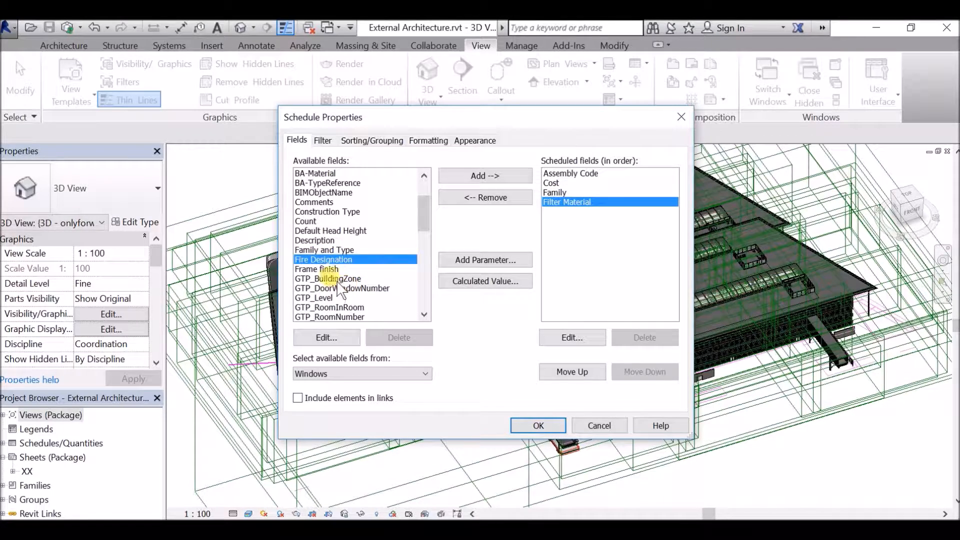
Step: Add the Manufacturer, Level, Sill Height and Visual Light Transmittance fields to the window schedule
{"action": "scroll", "coordinate": [350, 272], "scroll_direction": "down", "scroll_amount": 4}
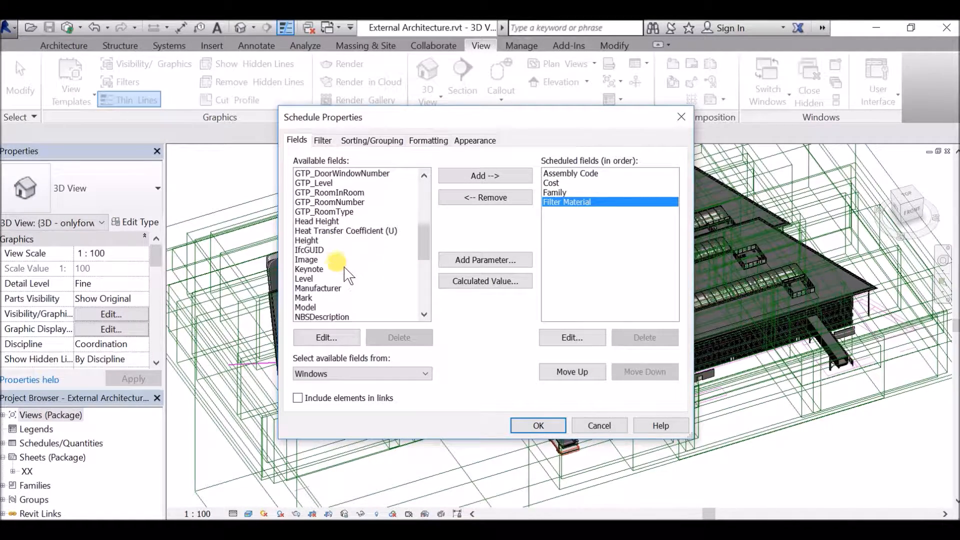
{"action": "double_click", "coordinate": [316, 288]}
{"action": "double_click", "coordinate": [314, 277]}
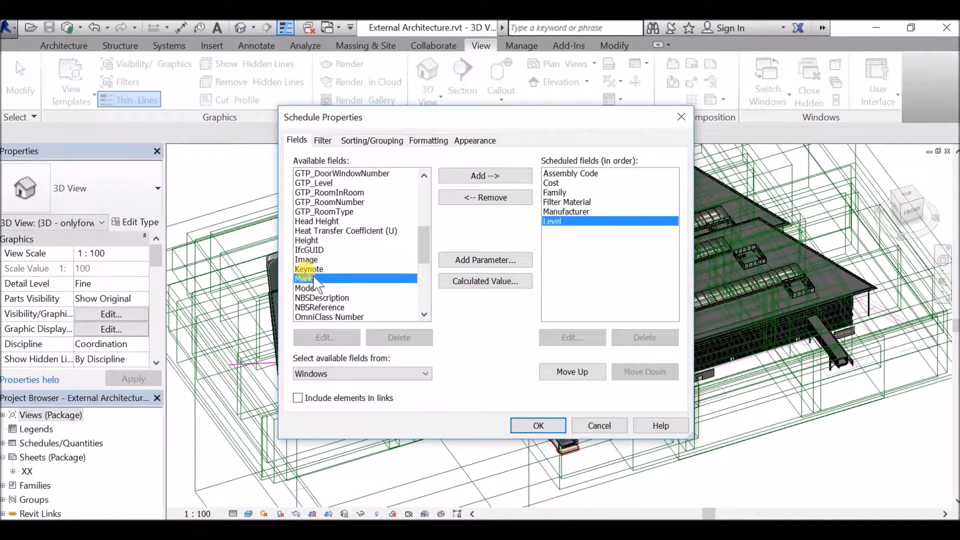
{"action": "scroll", "coordinate": [335, 290], "scroll_direction": "down", "scroll_amount": 4}
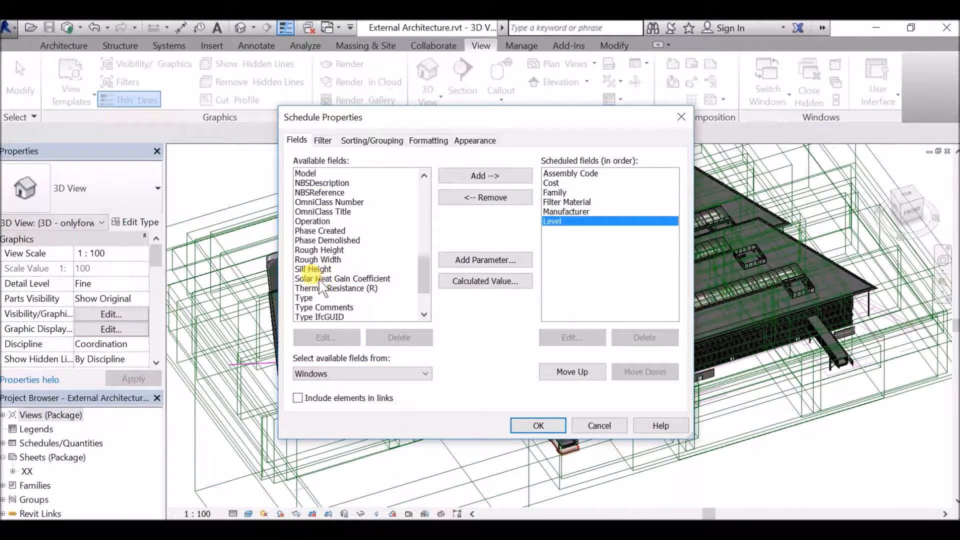
{"action": "double_click", "coordinate": [323, 269]}
{"action": "scroll", "coordinate": [339, 277], "scroll_direction": "down", "scroll_amount": 1}
{"action": "scroll", "coordinate": [337, 281], "scroll_direction": "down", "scroll_amount": 1}
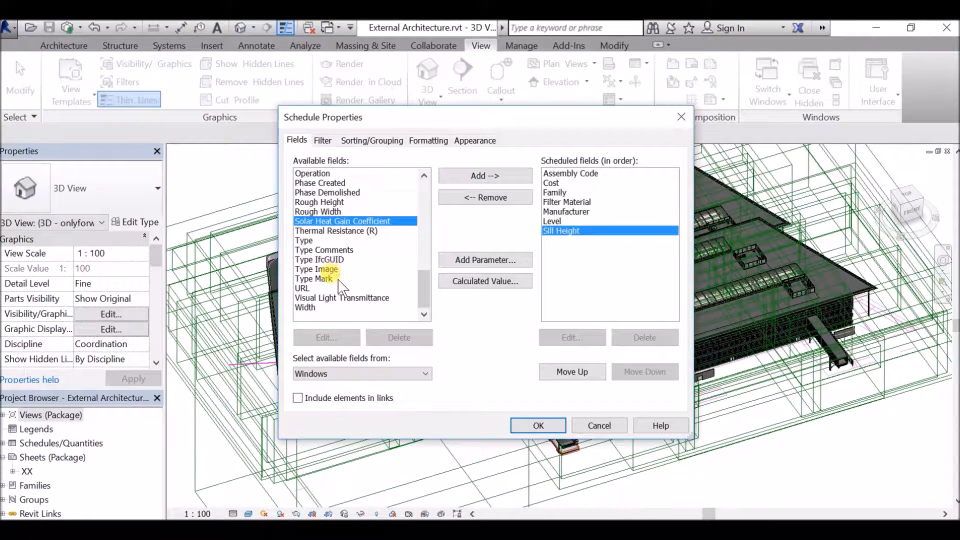
{"action": "double_click", "coordinate": [338, 300]}
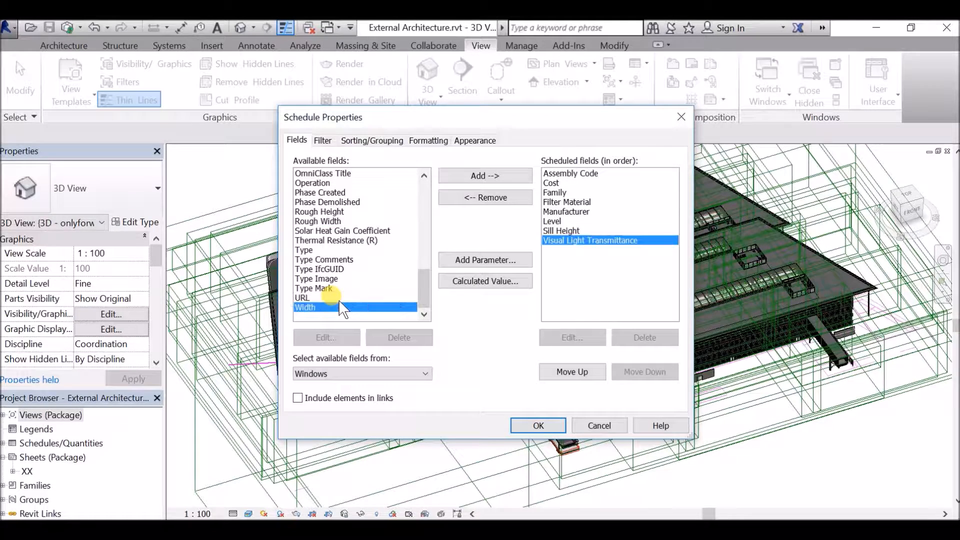
Step: Add the Model, GTP_Level, GTP_DoorWindowNumber and GTP_BuildingZone fields to the window schedule
{"action": "scroll", "coordinate": [329, 284], "scroll_direction": "up", "scroll_amount": 1}
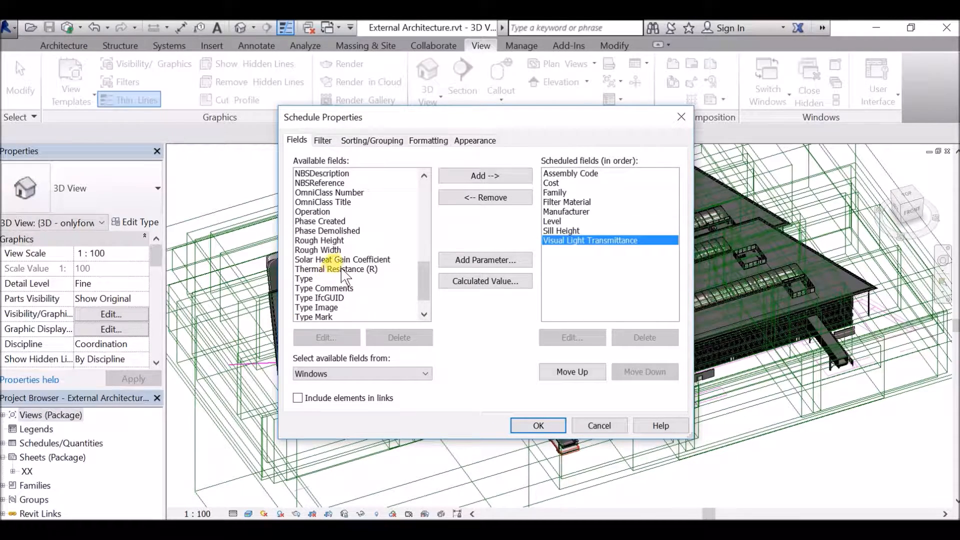
{"action": "scroll", "coordinate": [338, 271], "scroll_direction": "up", "scroll_amount": 1}
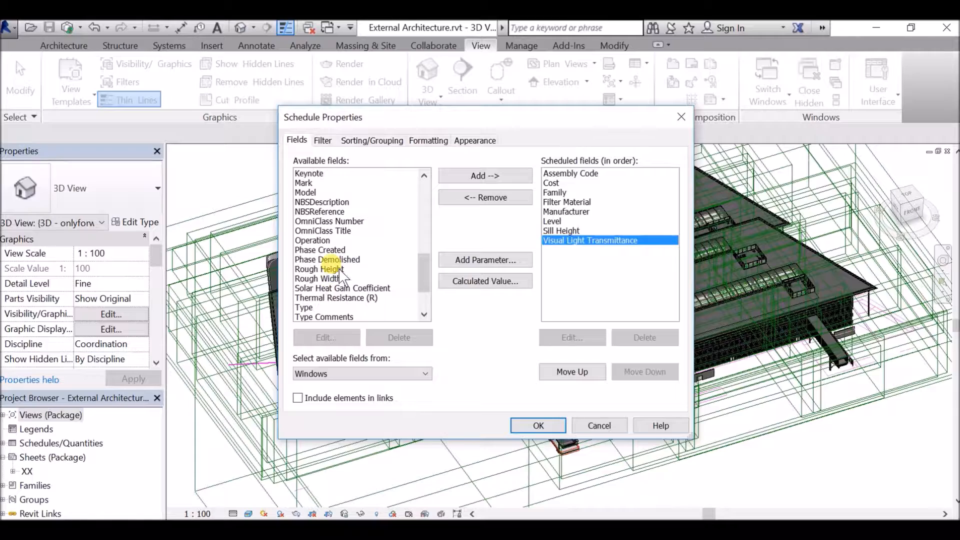
{"action": "scroll", "coordinate": [340, 267], "scroll_direction": "up", "scroll_amount": 1}
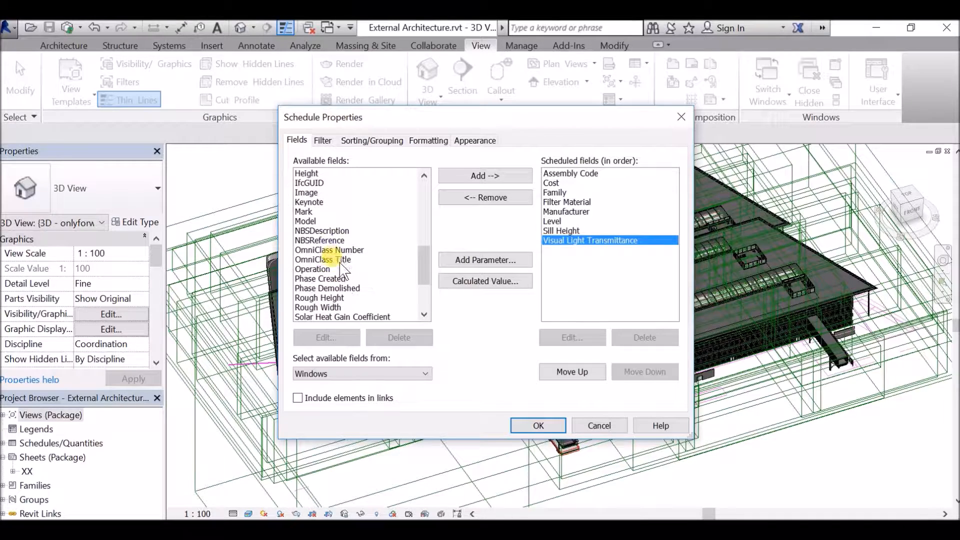
{"action": "double_click", "coordinate": [319, 221]}
{"action": "scroll", "coordinate": [332, 223], "scroll_direction": "up", "scroll_amount": 2}
{"action": "scroll", "coordinate": [335, 229], "scroll_direction": "up", "scroll_amount": 3}
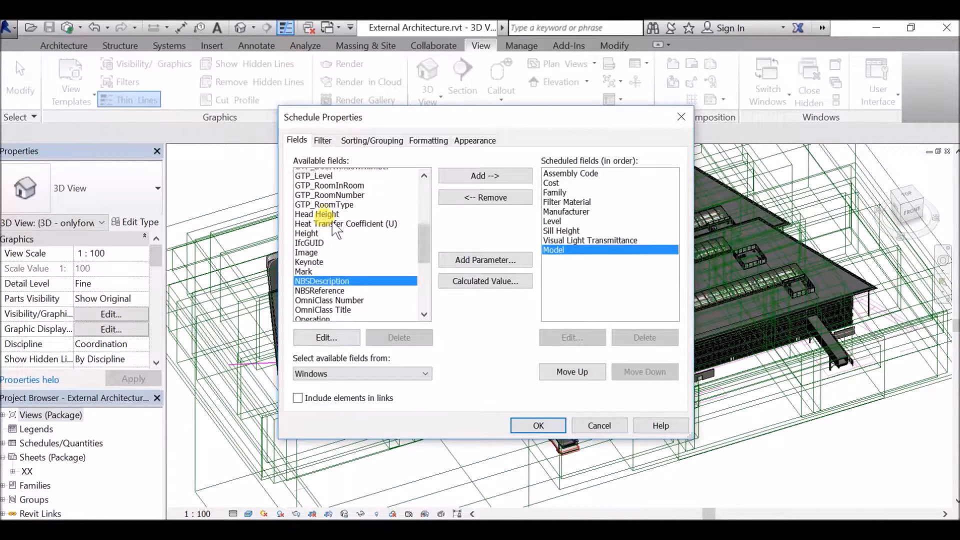
{"action": "double_click", "coordinate": [330, 231]}
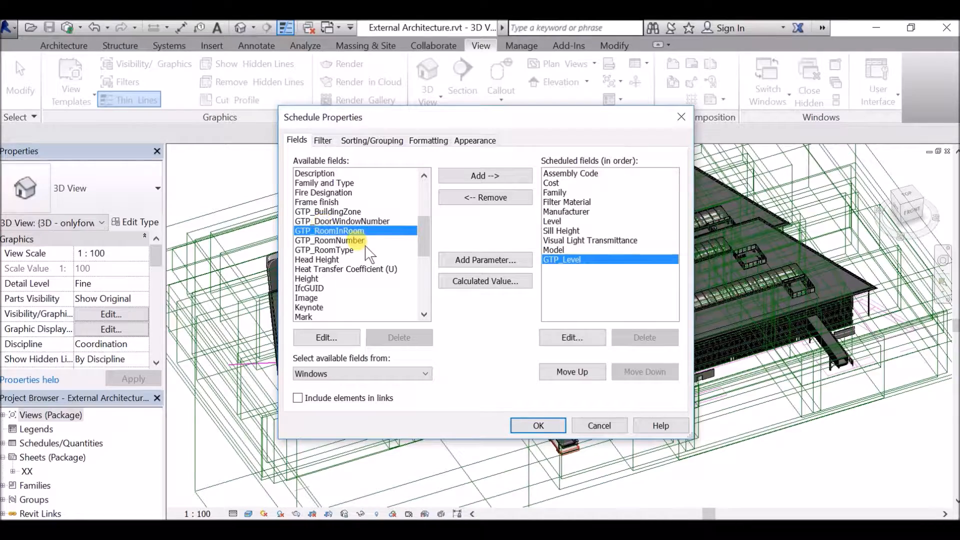
{"action": "double_click", "coordinate": [361, 221]}
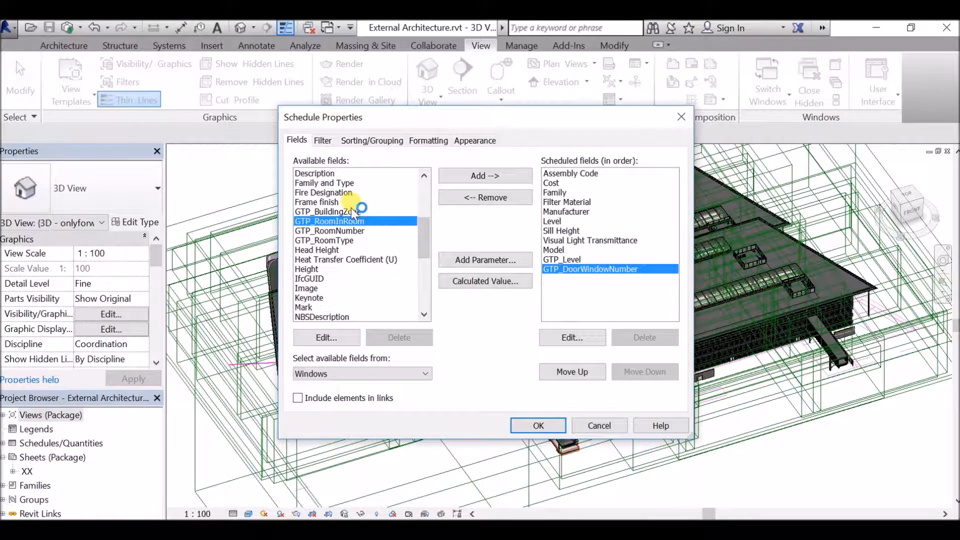
{"action": "double_click", "coordinate": [354, 212]}
Step: Add the BA-AcousticRating, Fire Designation and Family and Type fields to the window schedule
{"action": "scroll", "coordinate": [352, 210], "scroll_direction": "up", "scroll_amount": 2}
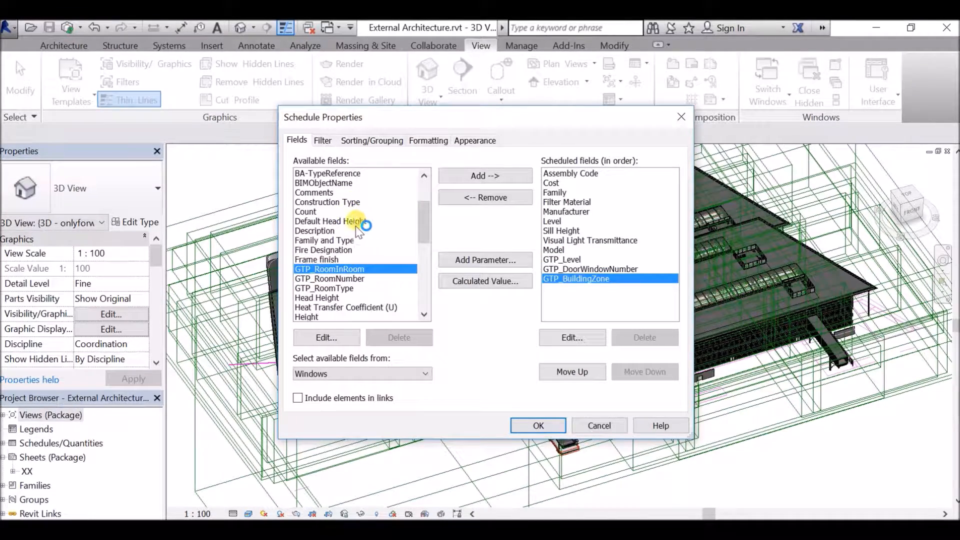
{"action": "scroll", "coordinate": [355, 226], "scroll_direction": "up", "scroll_amount": 3}
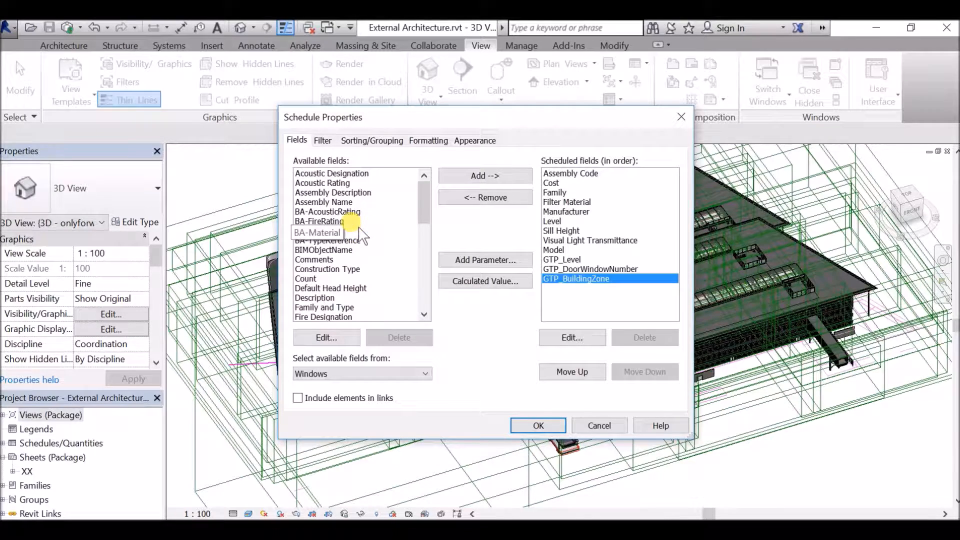
{"action": "double_click", "coordinate": [345, 212]}
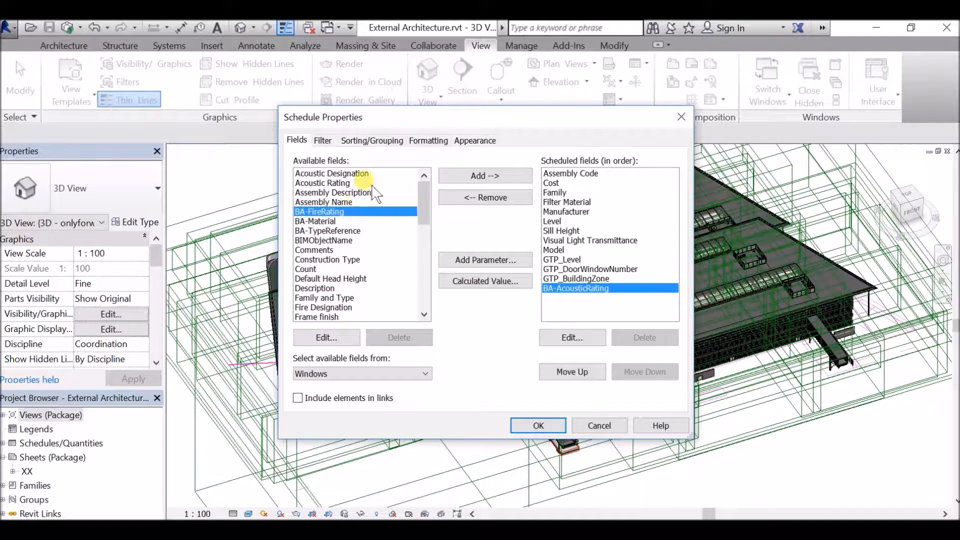
{"action": "double_click", "coordinate": [351, 305]}
{"action": "double_click", "coordinate": [351, 298]}
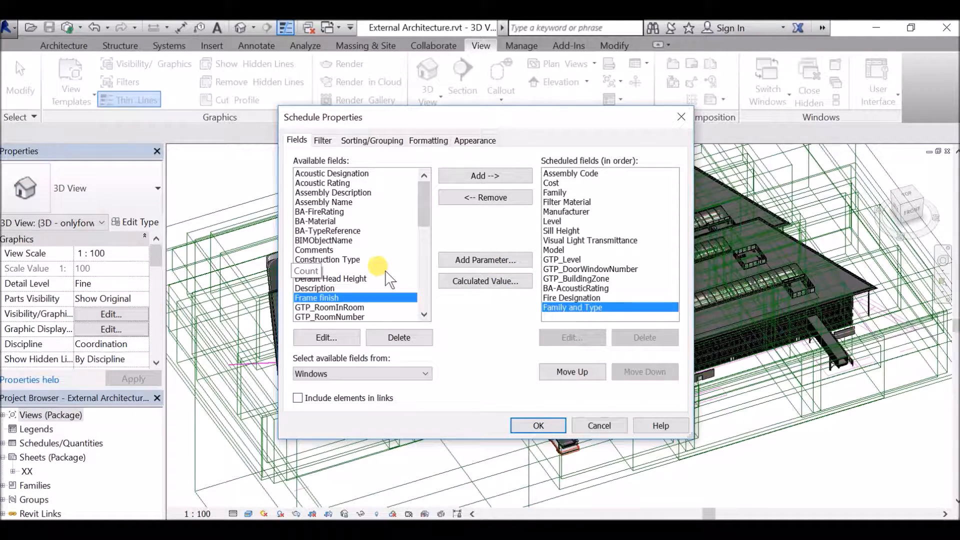
Step: Create the window schedule with the chosen fields and look through its rows
{"action": "mouse_move", "coordinate": [425, 201]}
{"action": "left_mouse_down"}
{"action": "mouse_move", "coordinate": [430, 296]}
{"action": "mouse_move", "coordinate": [426, 186]}
{"action": "left_mouse_up"}
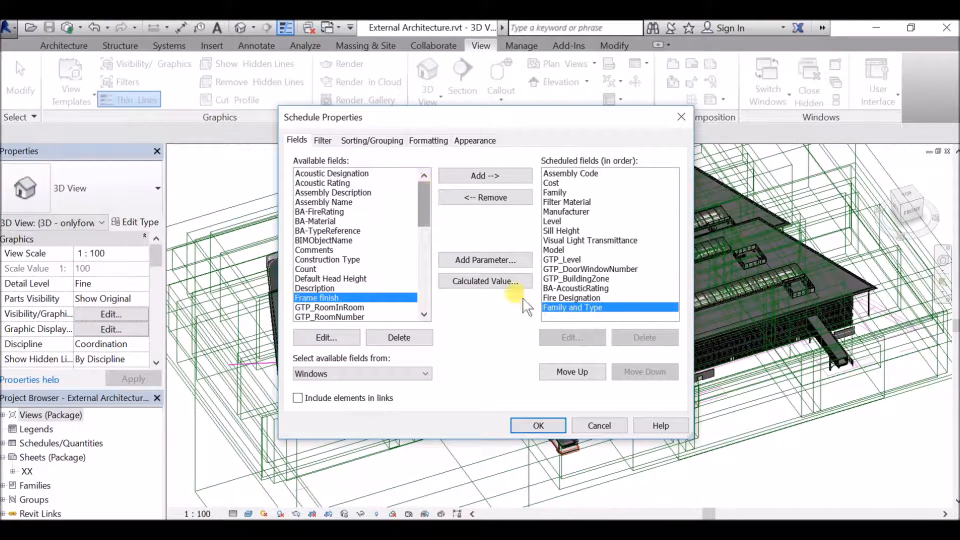
{"action": "left_click", "coordinate": [543, 423]}
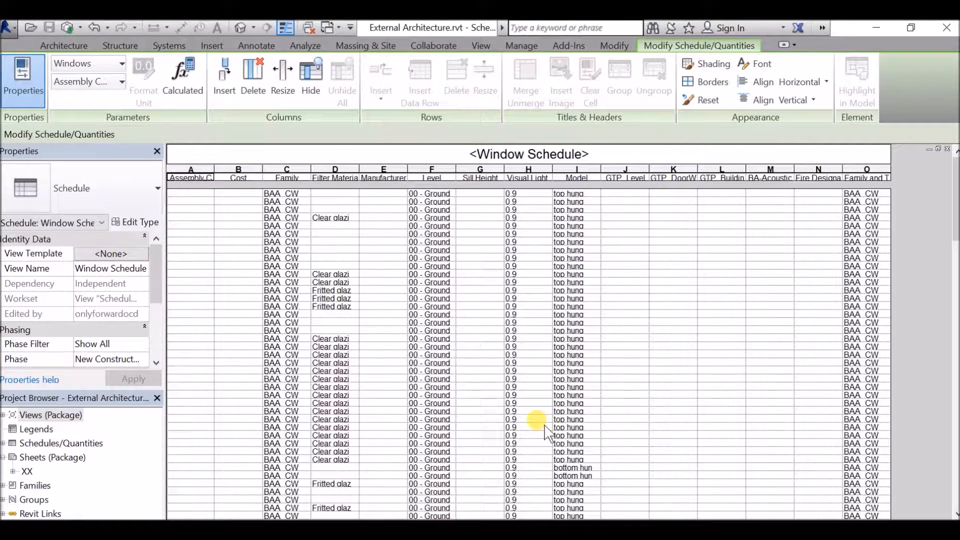
{"action": "scroll", "coordinate": [454, 217], "scroll_direction": "down", "scroll_amount": 7}
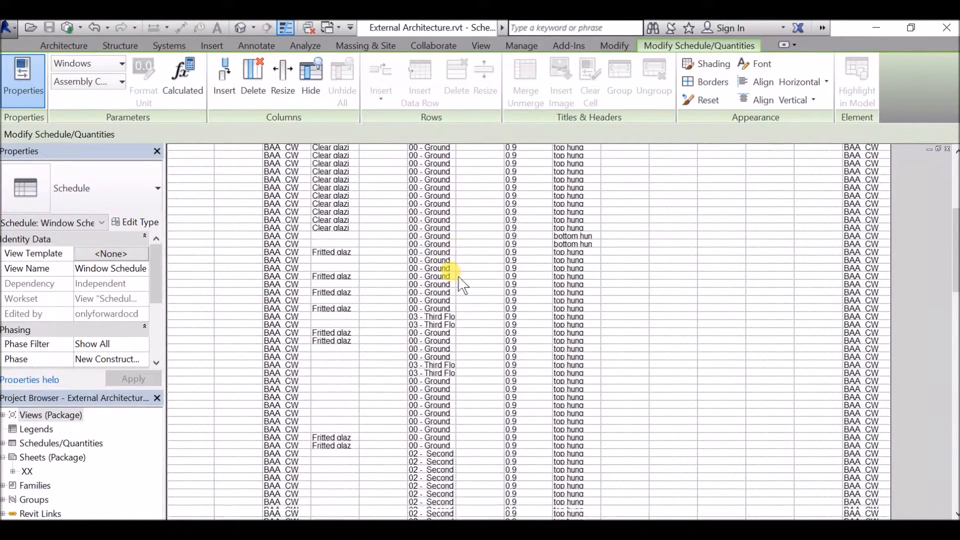
{"action": "scroll", "coordinate": [459, 300], "scroll_direction": "up", "scroll_amount": 7}
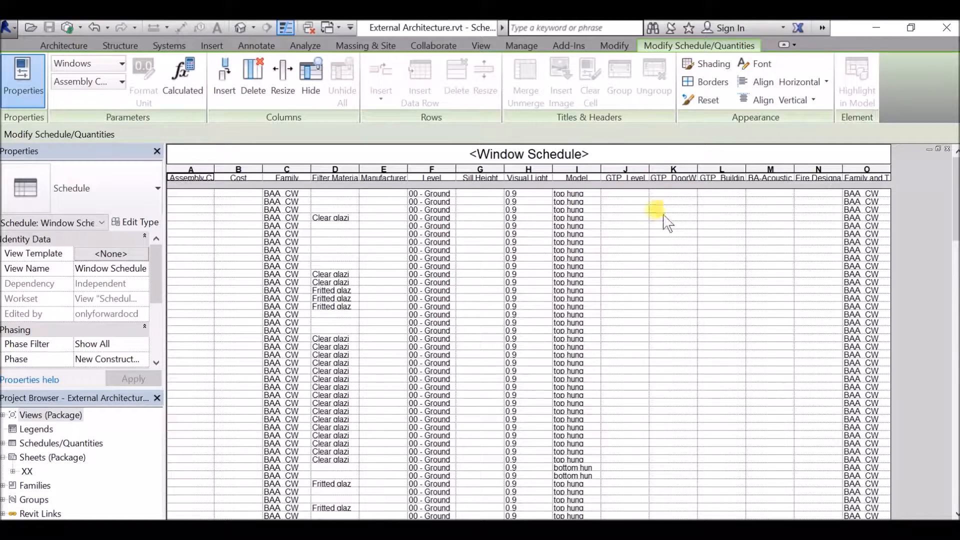
Step: Widen the Assembly Code and Cost columns and look through the window rows' filter material and level entries
{"action": "left_click_drag", "start_coordinate": [214, 171], "coordinate": [302, 170]}
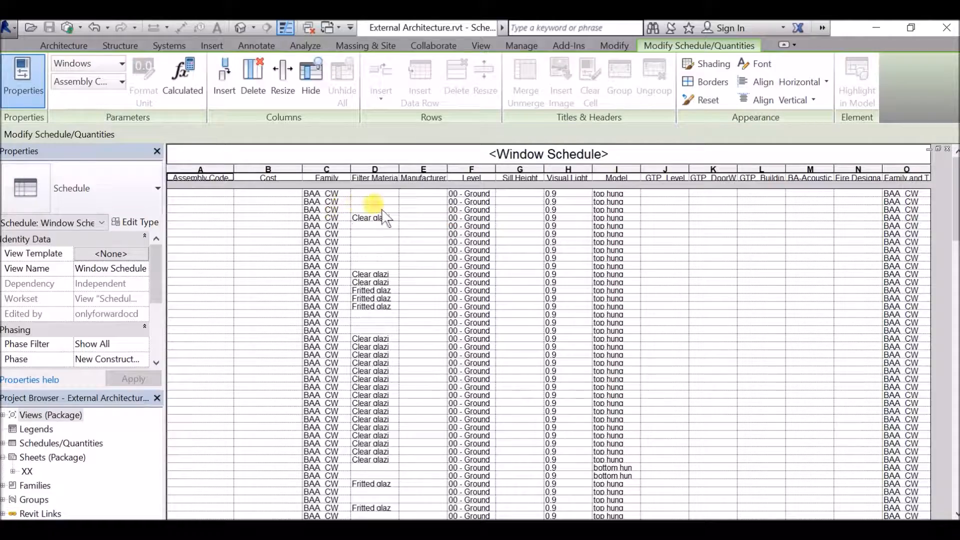
{"action": "scroll", "coordinate": [383, 214], "scroll_direction": "down", "scroll_amount": 10}
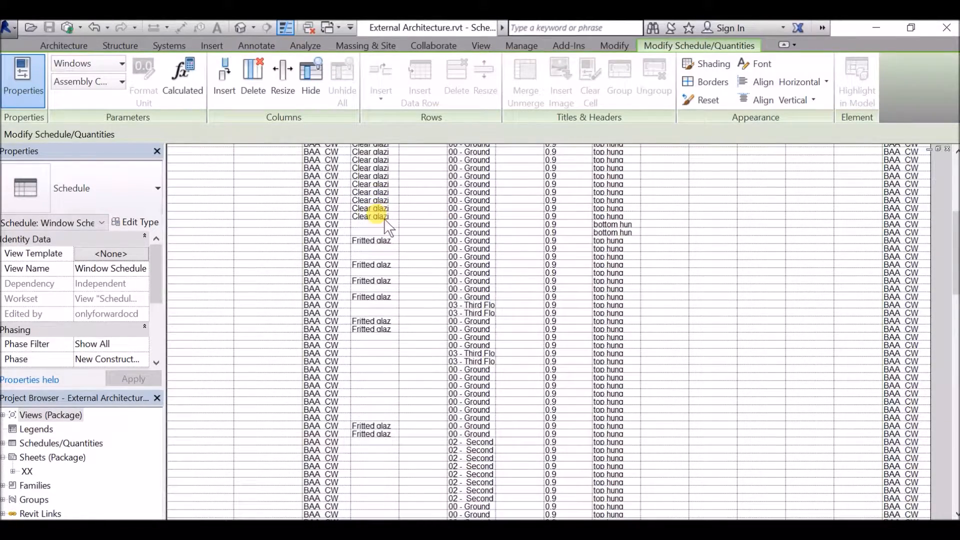
{"action": "scroll", "coordinate": [384, 219], "scroll_direction": "up", "scroll_amount": 10}
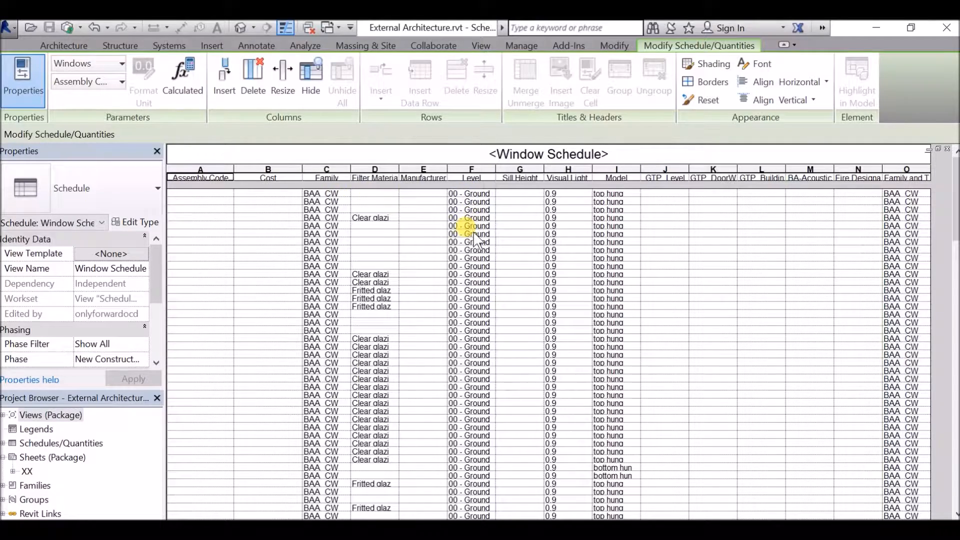
{"action": "scroll", "coordinate": [450, 284], "scroll_direction": "down", "scroll_amount": 7}
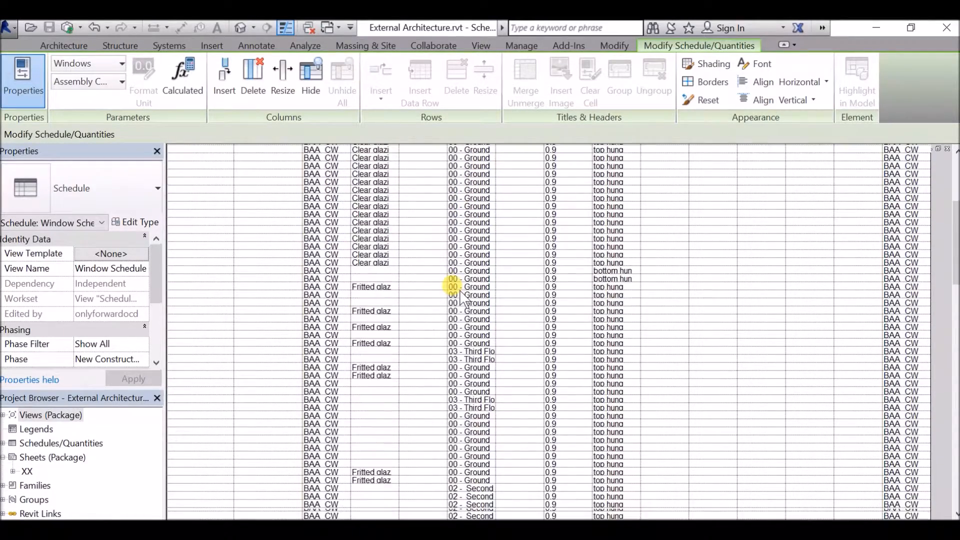
{"action": "scroll", "coordinate": [460, 296], "scroll_direction": "up", "scroll_amount": 7}
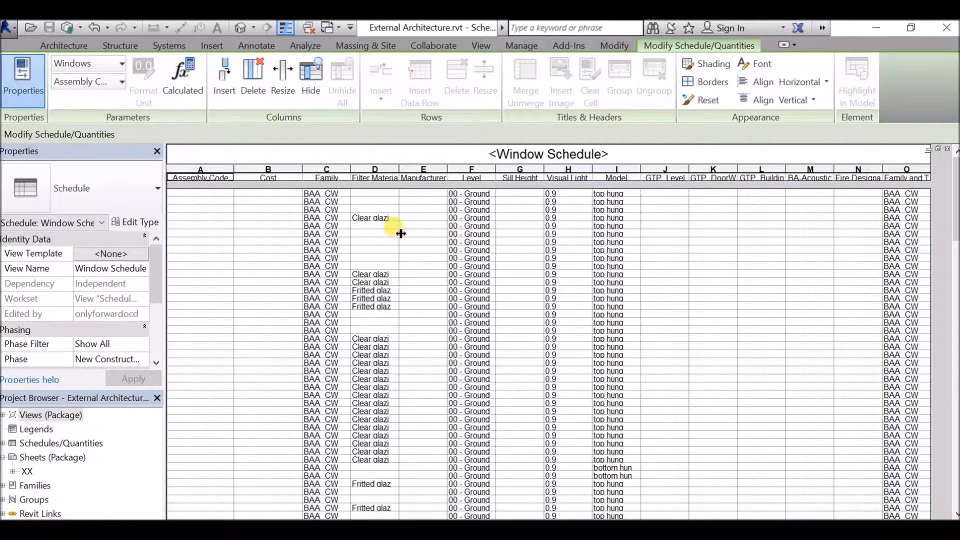
{"action": "scroll", "coordinate": [359, 234], "scroll_direction": "down", "scroll_amount": 5}
{"action": "scroll", "coordinate": [361, 243], "scroll_direction": "up", "scroll_amount": 5}
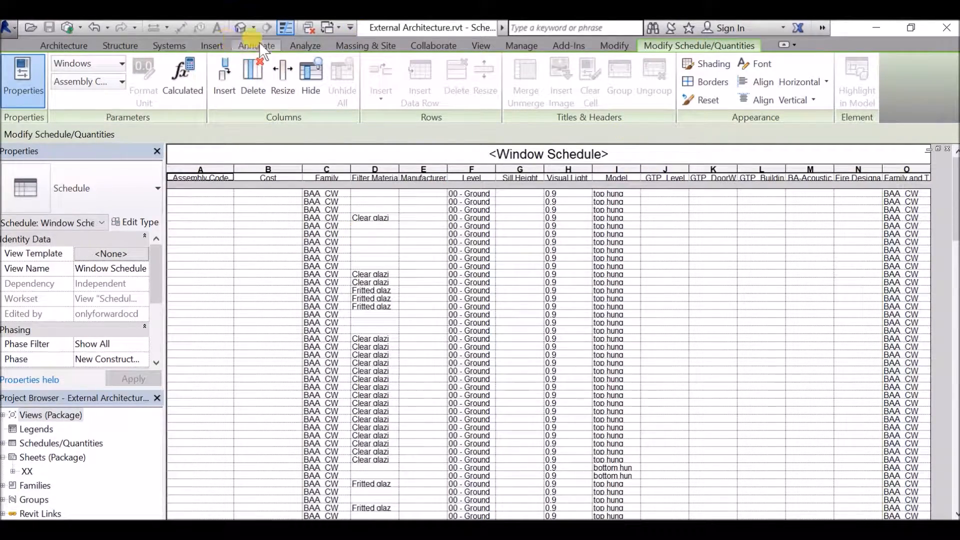
Step: Close the ZZ - Splash View sheet and tile the window schedule and the 3D view side by side
{"action": "left_click", "coordinate": [481, 45]}
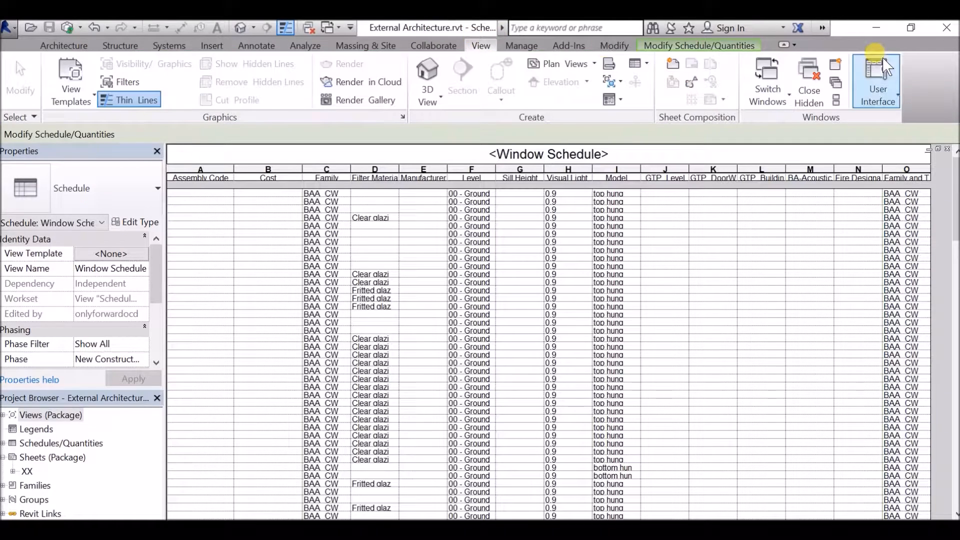
{"action": "left_click", "coordinate": [835, 100]}
{"action": "left_click", "coordinate": [419, 168]}
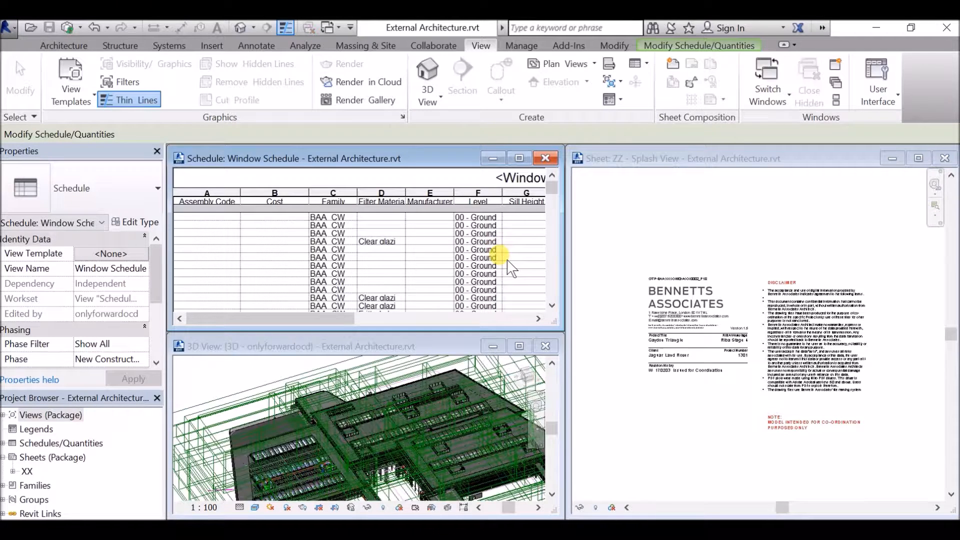
{"action": "left_click", "coordinate": [944, 158]}
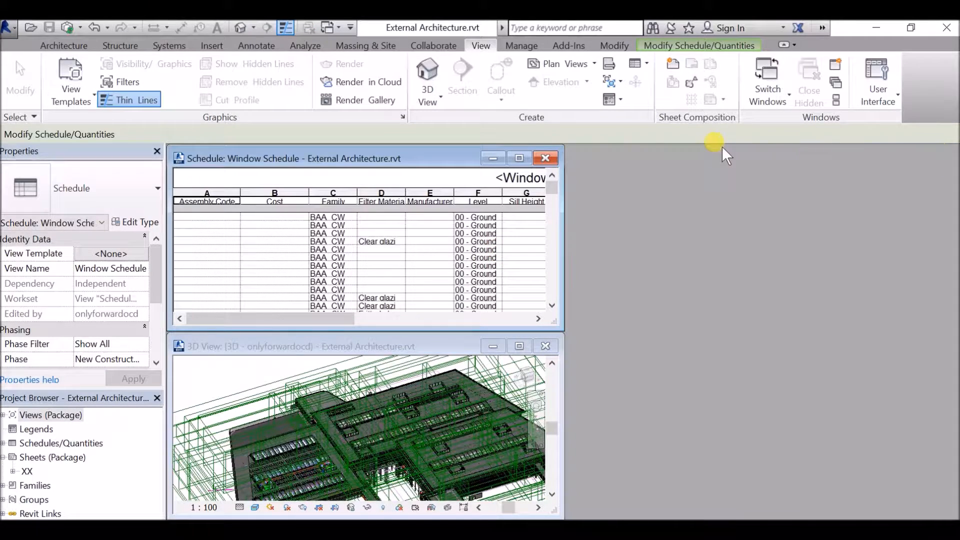
{"action": "left_click", "coordinate": [835, 100]}
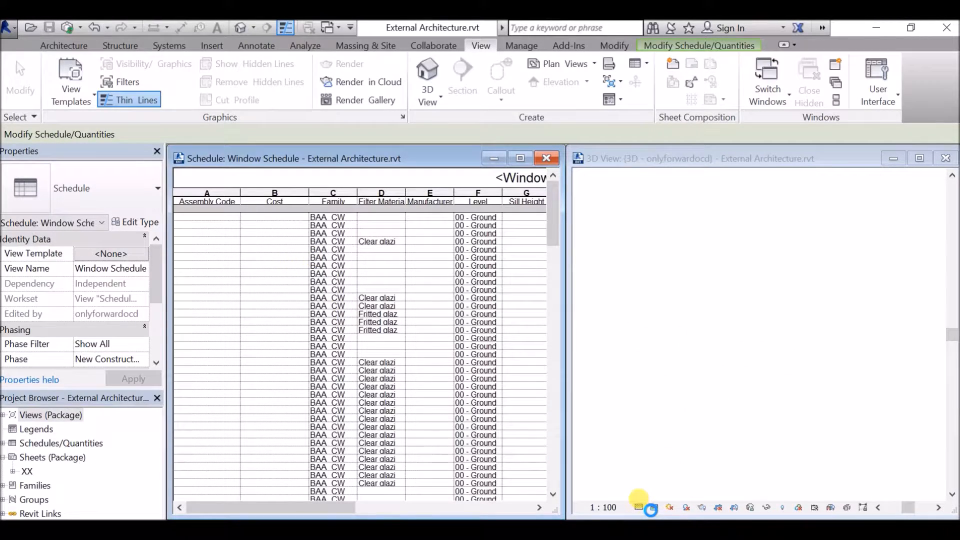
Step: Set the 3D view's visual style to Hidden Line
{"action": "left_click", "coordinate": [652, 507]}
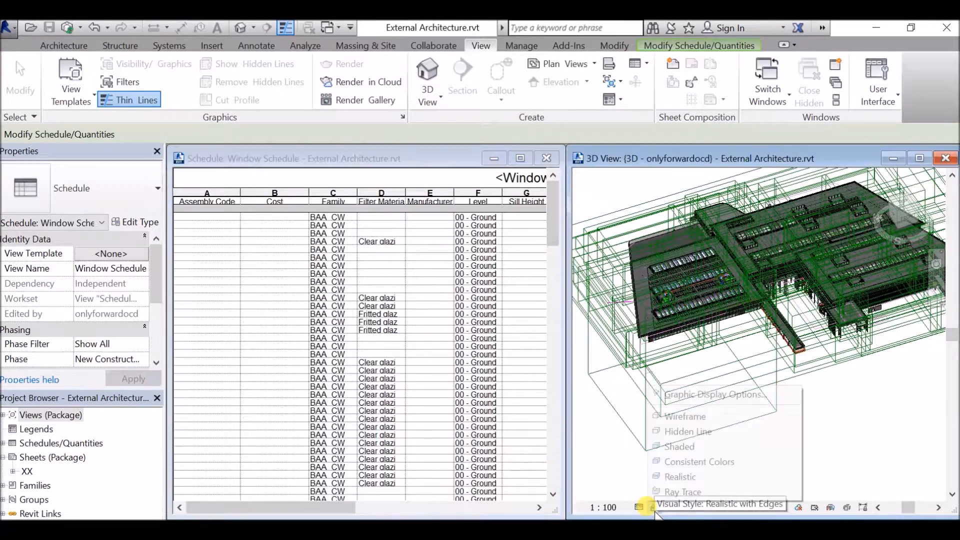
{"action": "left_click", "coordinate": [680, 431]}
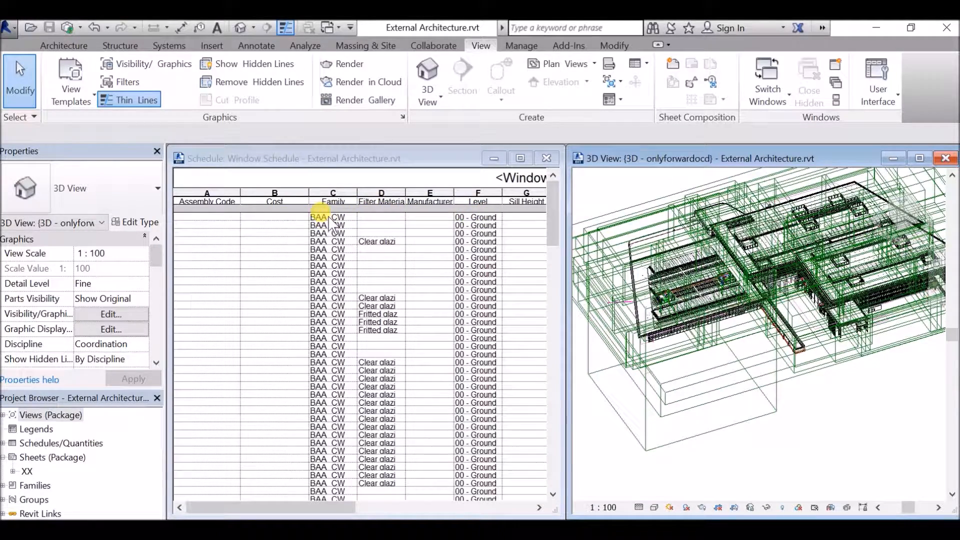
Step: Select the schedule's first window row and examine the matching top hung window up close in the 3D view
{"action": "left_click", "coordinate": [492, 219]}
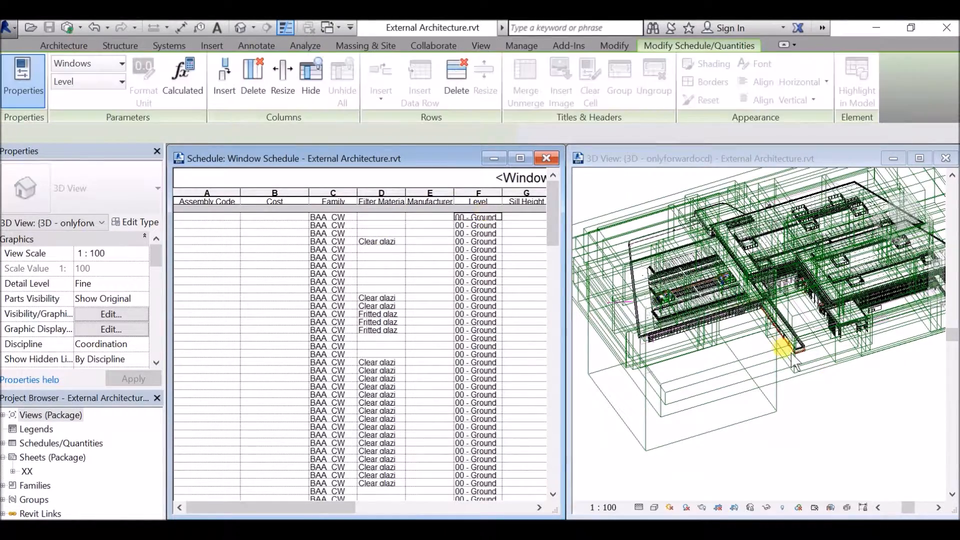
{"action": "left_click", "coordinate": [798, 400]}
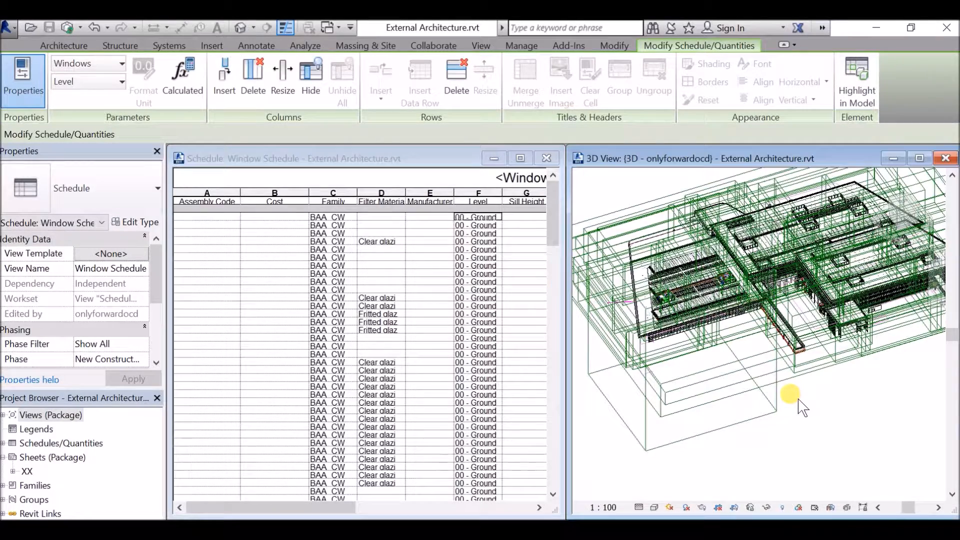
{"action": "left_click", "coordinate": [804, 269]}
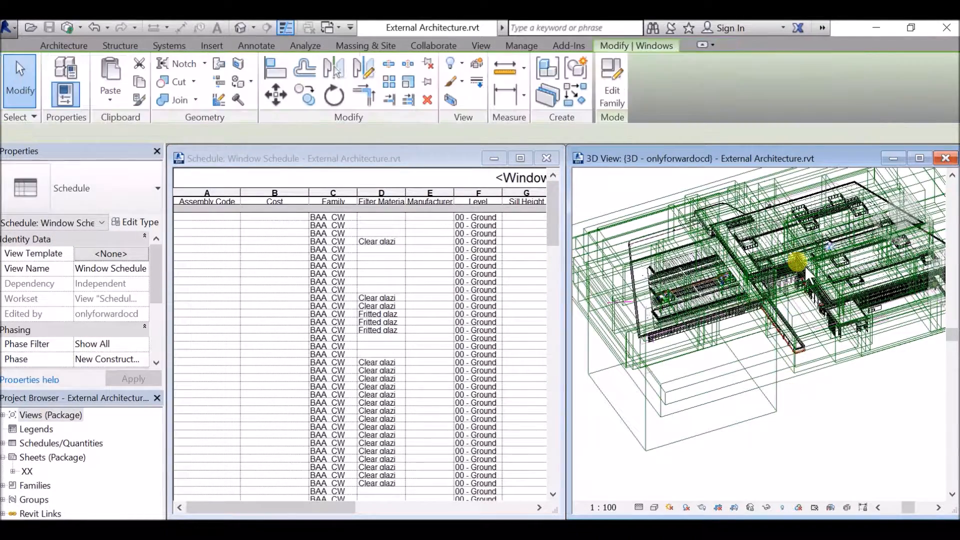
{"action": "scroll", "coordinate": [815, 260], "scroll_direction": "up", "scroll_amount": 5}
{"action": "scroll", "coordinate": [799, 260], "scroll_direction": "up", "scroll_amount": 5}
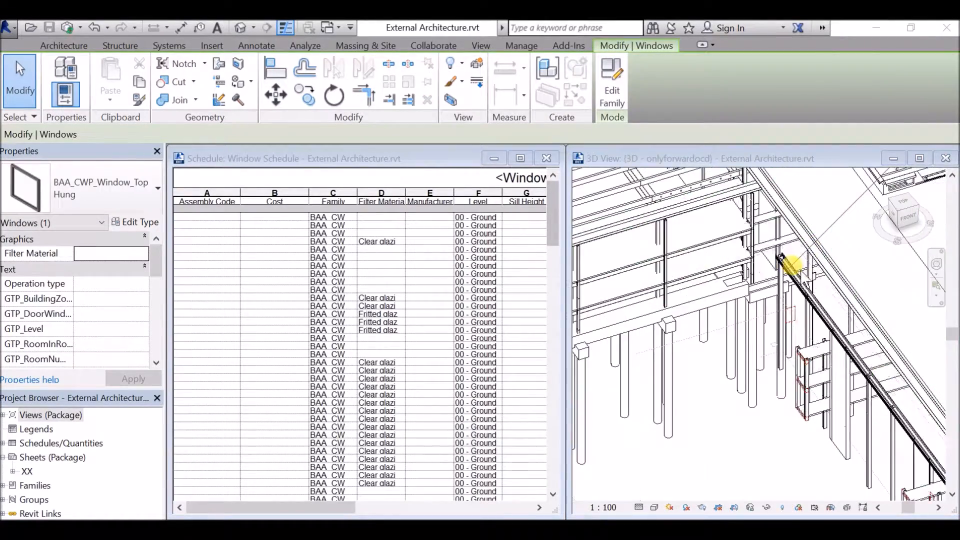
{"action": "scroll", "coordinate": [797, 268], "scroll_direction": "up", "scroll_amount": 5}
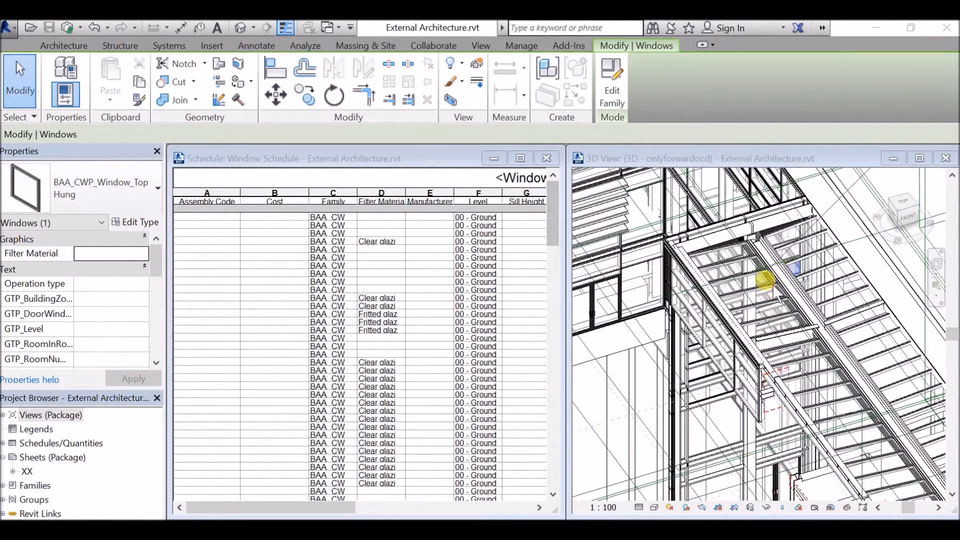
{"action": "scroll", "coordinate": [760, 290], "scroll_direction": "down", "scroll_amount": 3}
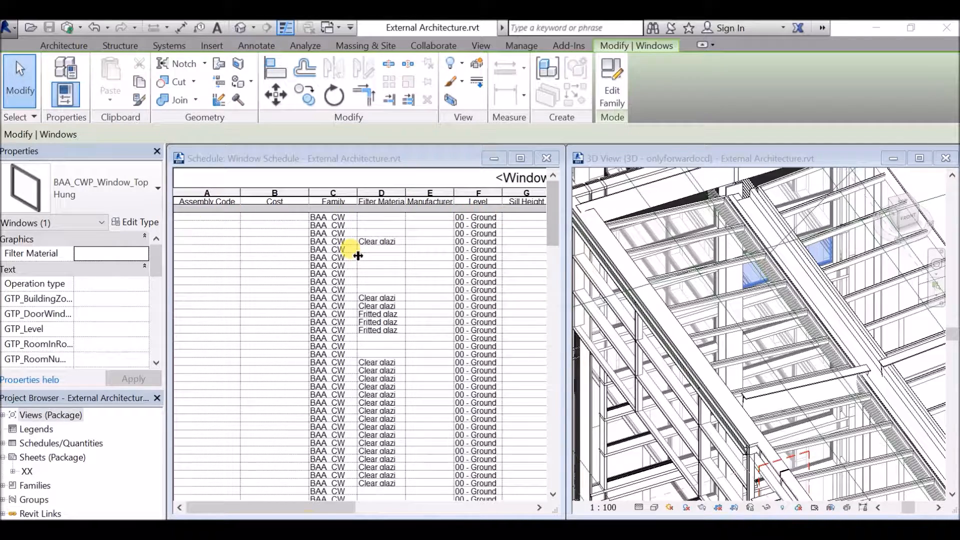
Step: Widen the Filter Material column and set the filter material of the schedule's first window to Clear glazing
{"action": "left_click", "coordinate": [326, 497]}
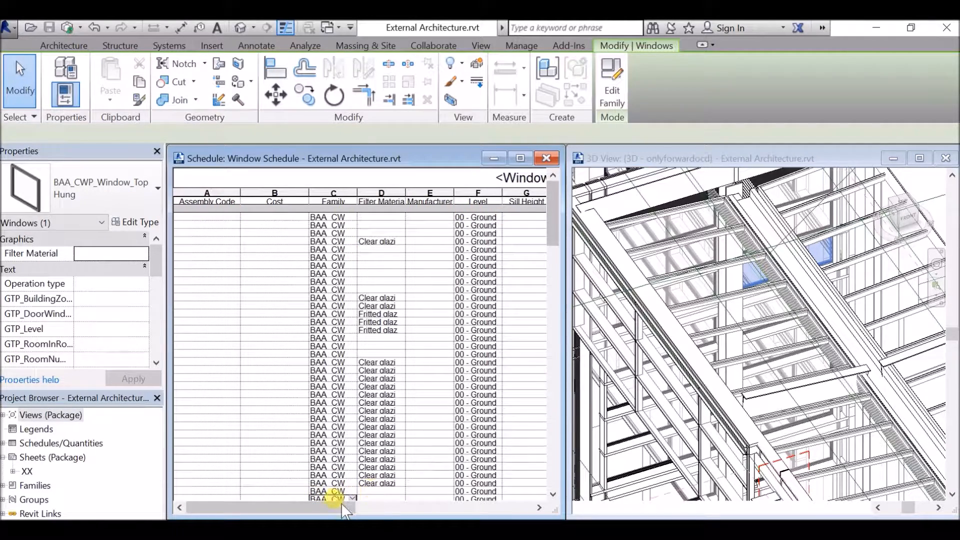
{"action": "left_click_drag", "start_coordinate": [348, 510], "coordinate": [378, 506]}
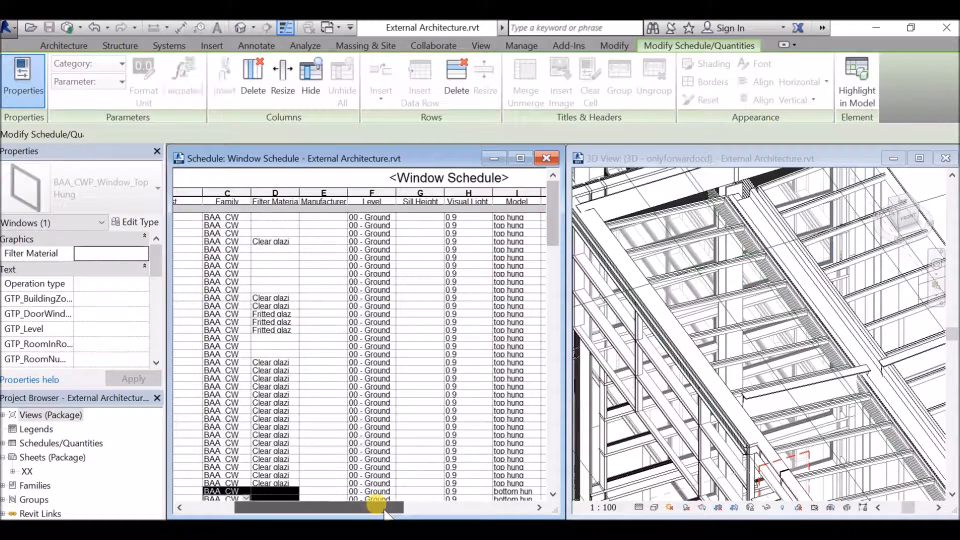
{"action": "left_click_drag", "start_coordinate": [382, 510], "coordinate": [275, 506]}
{"action": "left_click", "coordinate": [382, 217]}
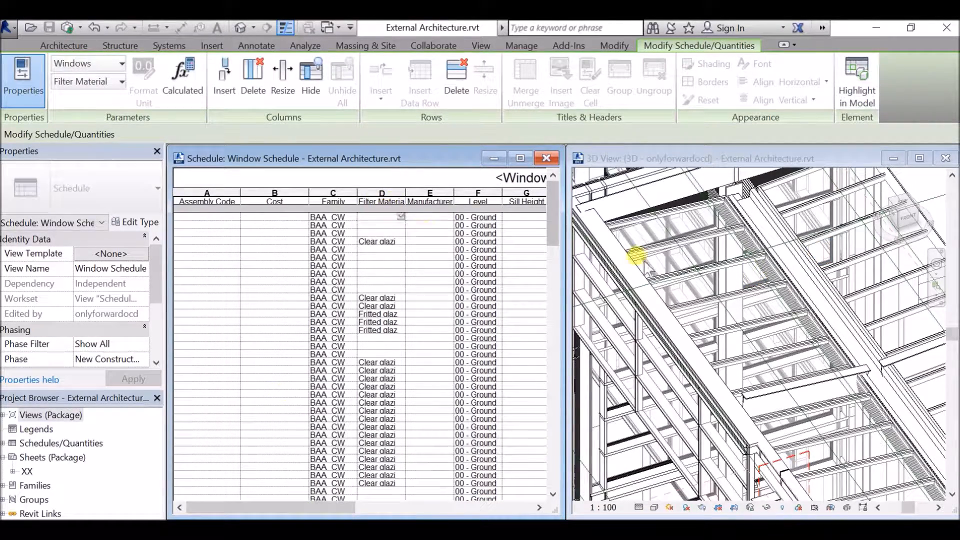
{"action": "mouse_move", "coordinate": [321, 506]}
{"action": "left_mouse_down"}
{"action": "mouse_move", "coordinate": [539, 508]}
{"action": "mouse_move", "coordinate": [282, 507]}
{"action": "mouse_move", "coordinate": [312, 507]}
{"action": "left_mouse_up"}
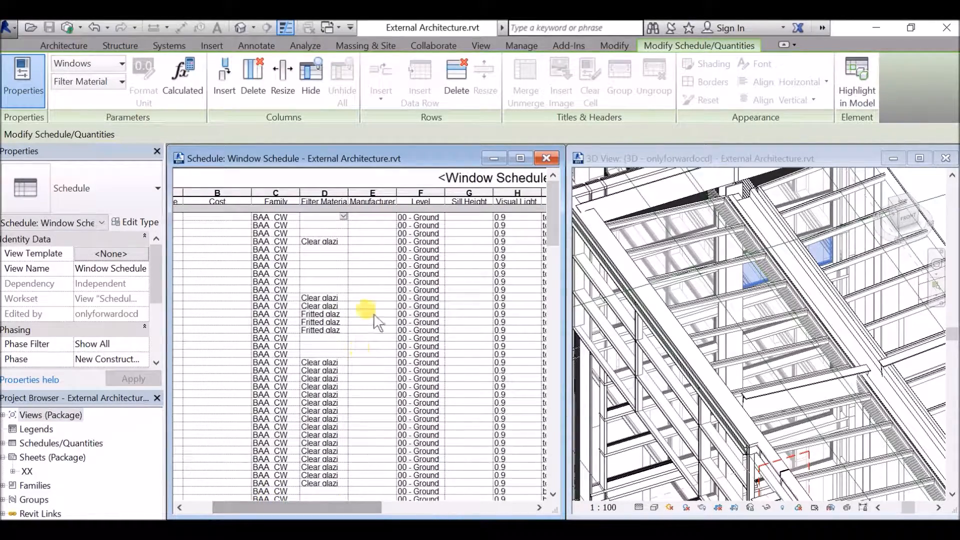
{"action": "left_click", "coordinate": [343, 217]}
{"action": "left_click_drag", "start_coordinate": [348, 201], "coordinate": [378, 204]}
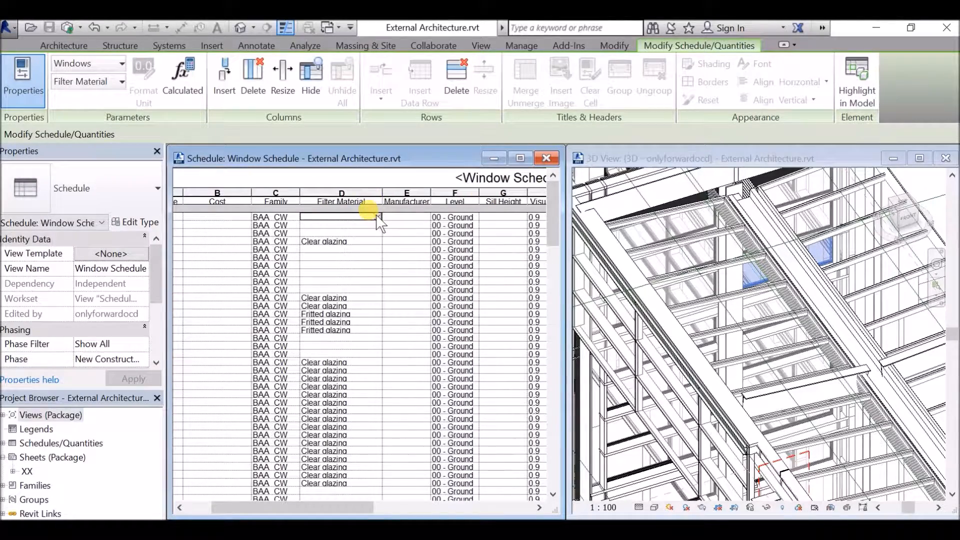
{"action": "left_click", "coordinate": [376, 214]}
{"action": "left_click", "coordinate": [346, 225]}
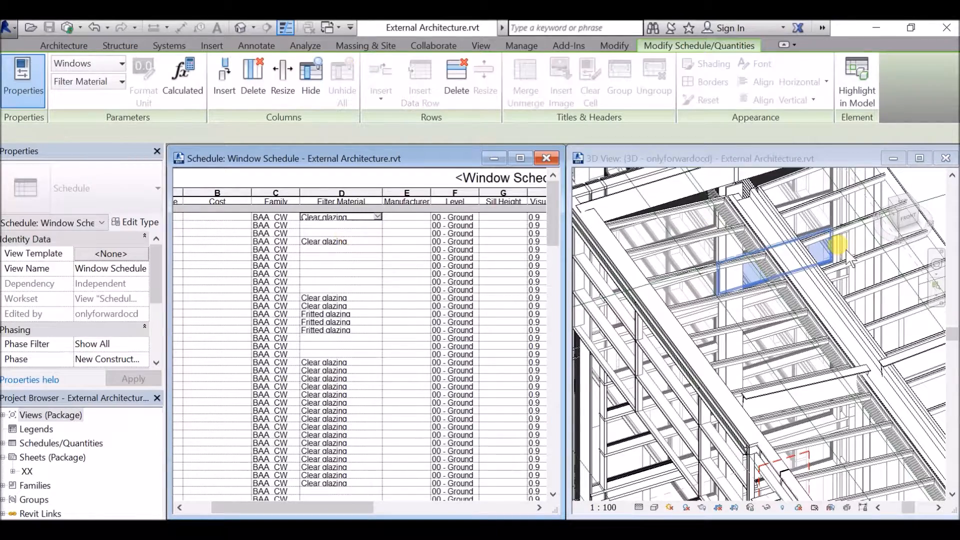
Step: Set the filter material of the schedule's second window to Fritted glazing
{"action": "left_click", "coordinate": [370, 225]}
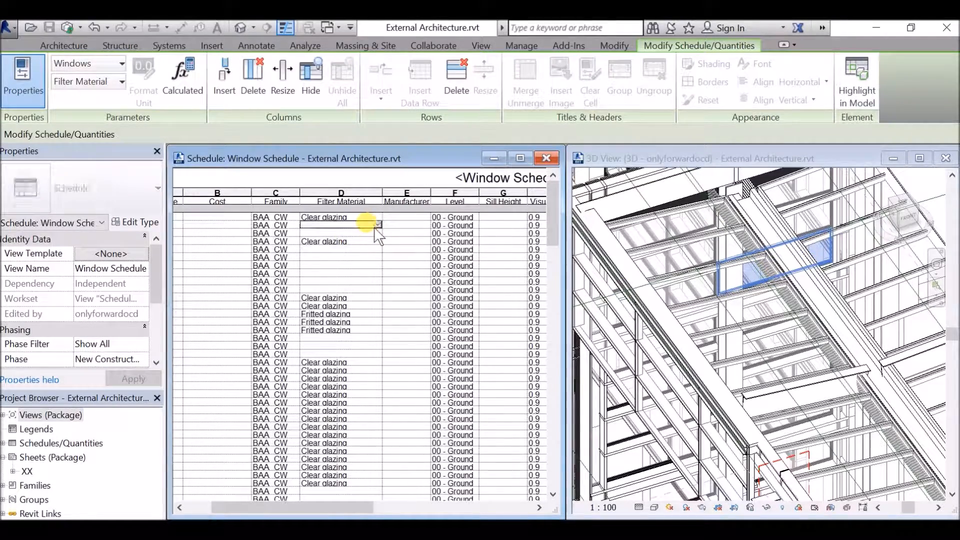
{"action": "left_click", "coordinate": [378, 225]}
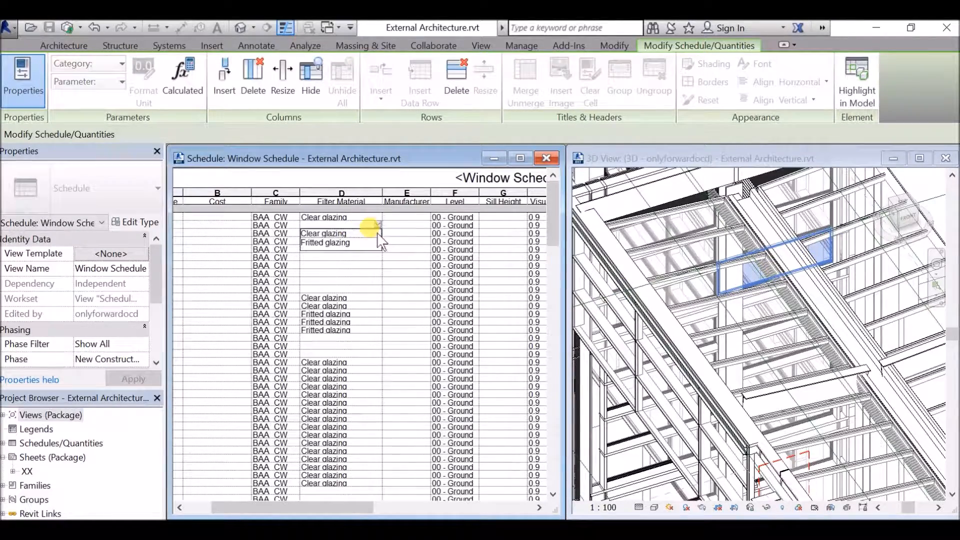
{"action": "left_click", "coordinate": [340, 243]}
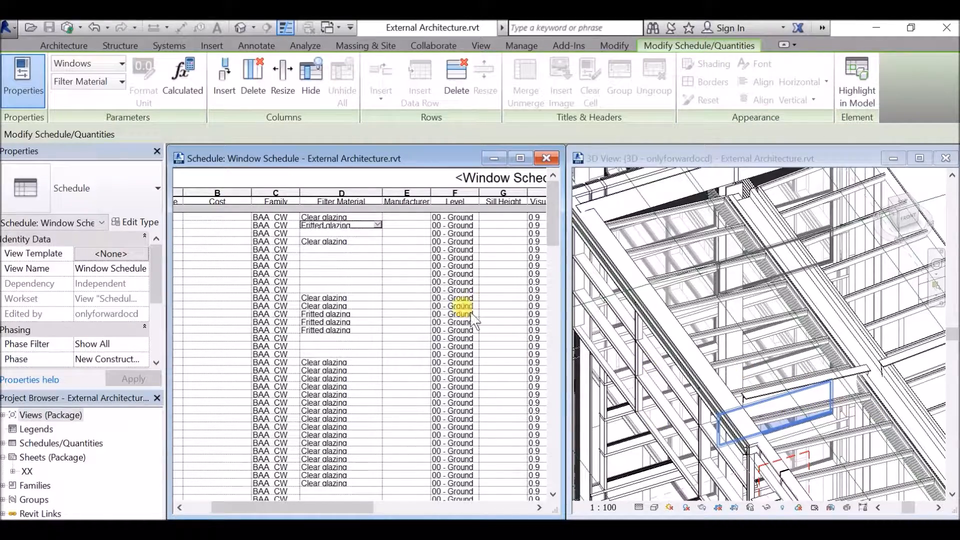
Step: Select a third-floor window through its Level cell in the schedule and locate it in the 3D view
{"action": "scroll", "coordinate": [455, 310], "scroll_direction": "down", "scroll_amount": 10}
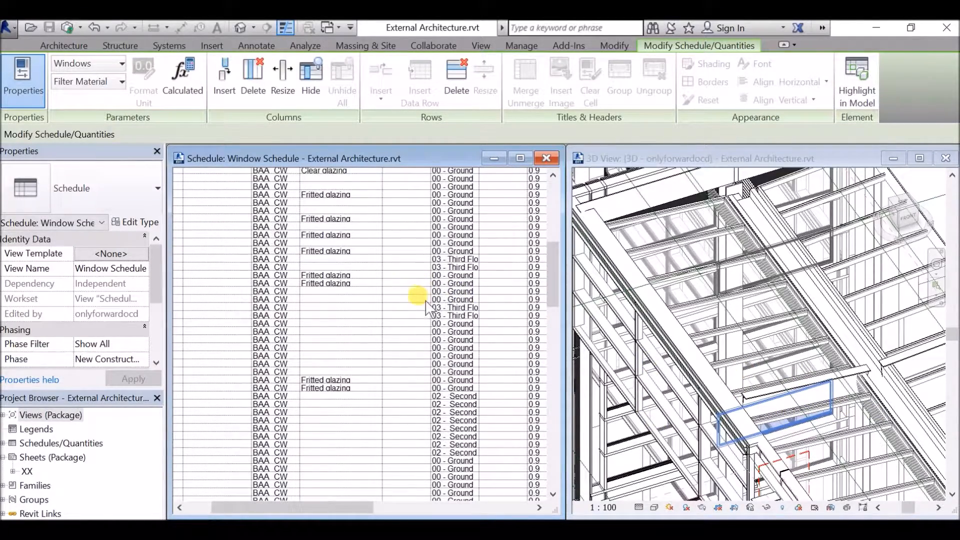
{"action": "scroll", "coordinate": [442, 336], "scroll_direction": "down", "scroll_amount": 2}
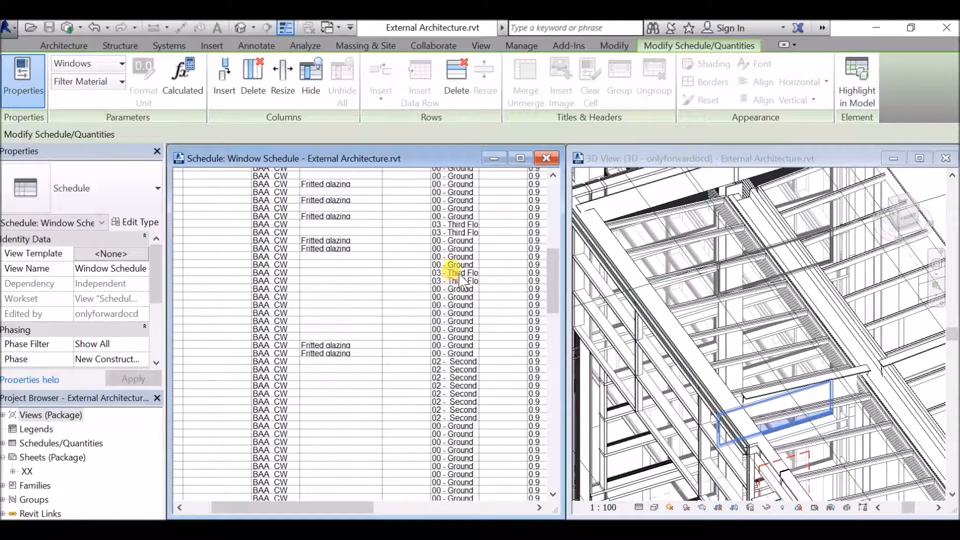
{"action": "left_click", "coordinate": [455, 272]}
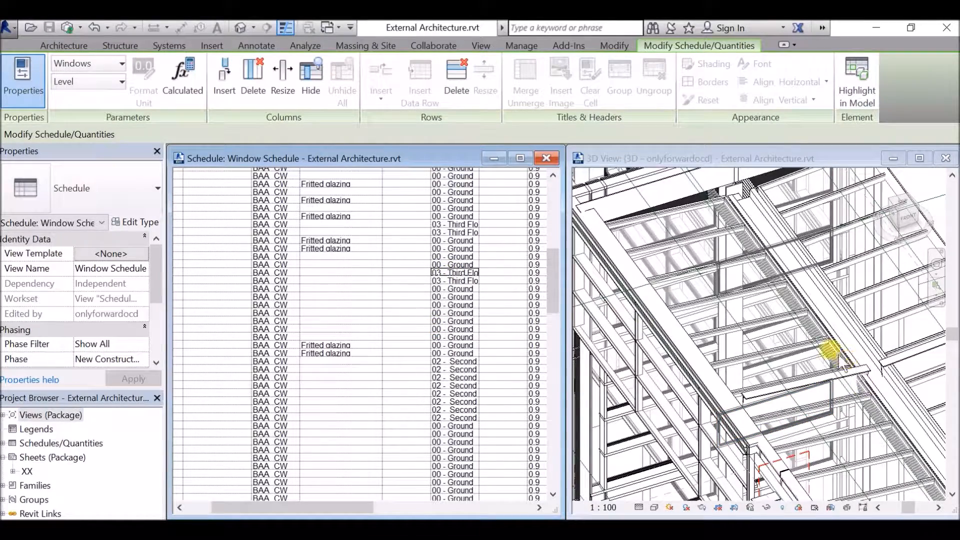
{"action": "scroll", "coordinate": [770, 320], "scroll_direction": "up", "scroll_amount": 5}
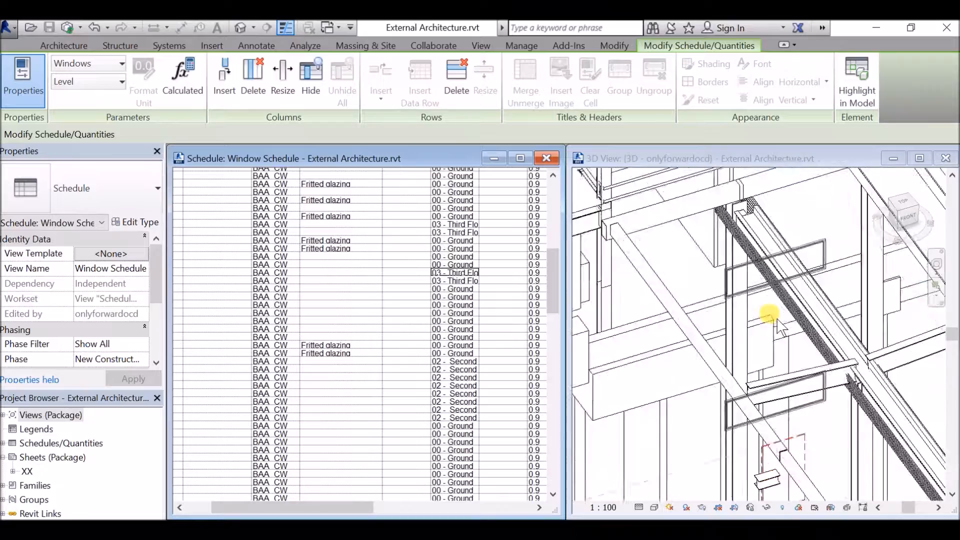
Step: Select the third-floor window through its Manufacturer cell in the schedule and pick the matching top hung window up close in the 3D view
{"action": "scroll", "coordinate": [776, 320], "scroll_direction": "down", "scroll_amount": 6}
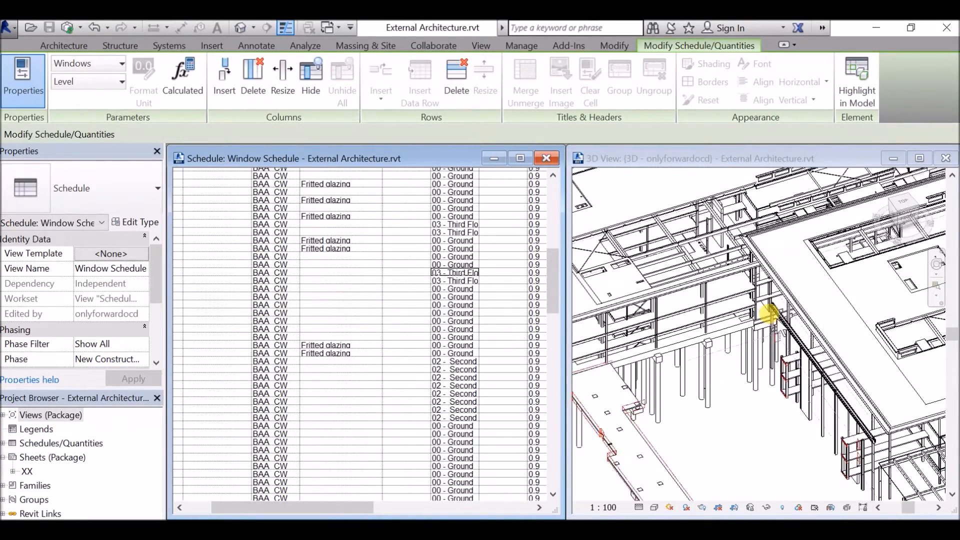
{"action": "scroll", "coordinate": [776, 320], "scroll_direction": "down", "scroll_amount": 6}
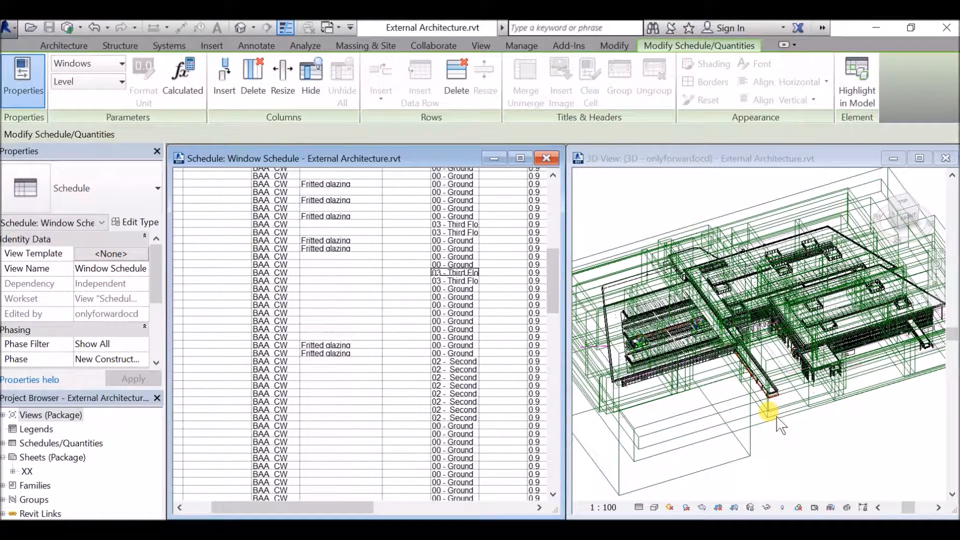
{"action": "left_click", "coordinate": [425, 272]}
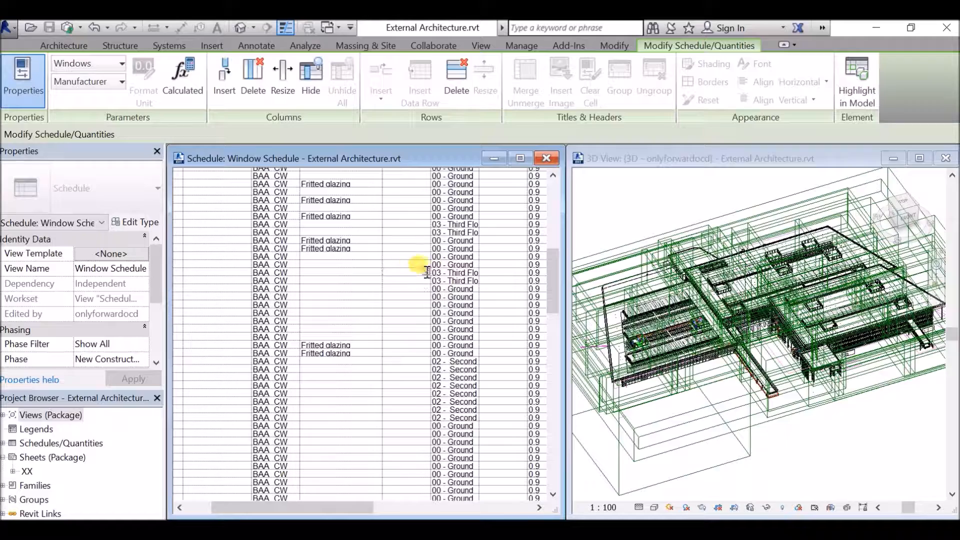
{"action": "left_click", "coordinate": [817, 424]}
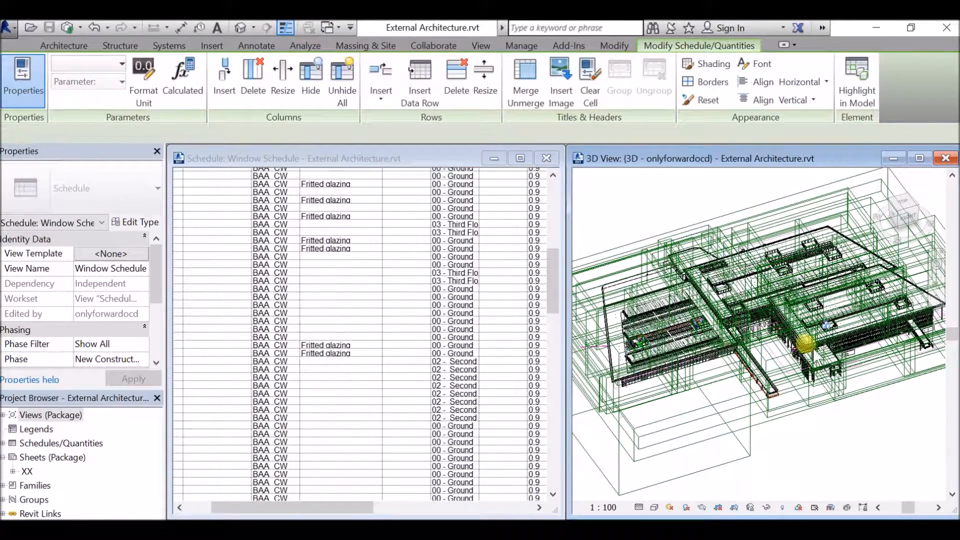
{"action": "left_click", "coordinate": [805, 345]}
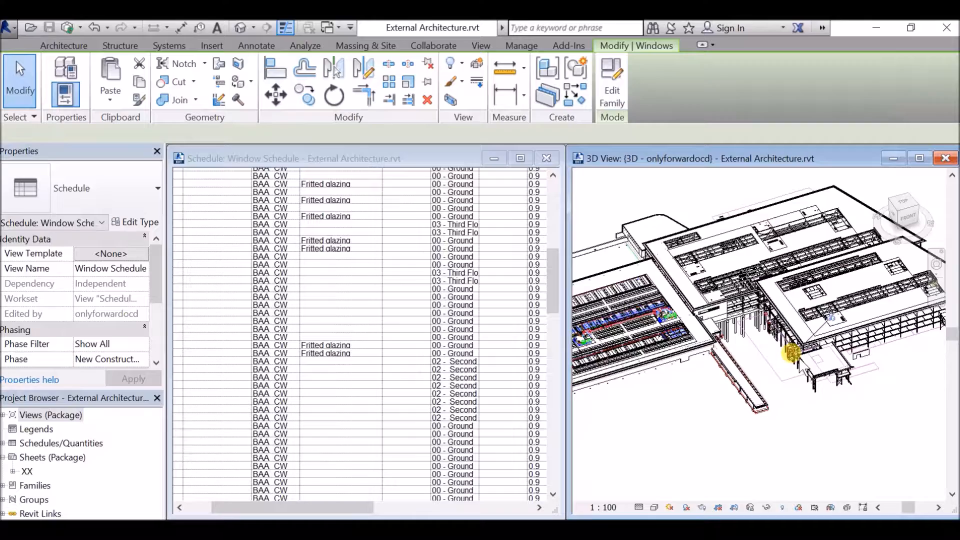
{"action": "scroll", "coordinate": [792, 353], "scroll_direction": "up", "scroll_amount": 8}
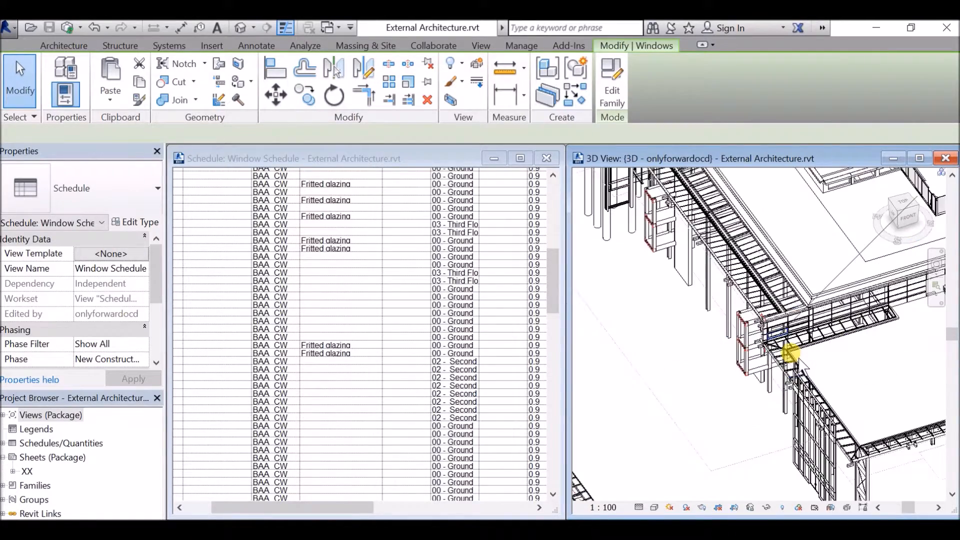
{"action": "scroll", "coordinate": [772, 328], "scroll_direction": "up", "scroll_amount": 6}
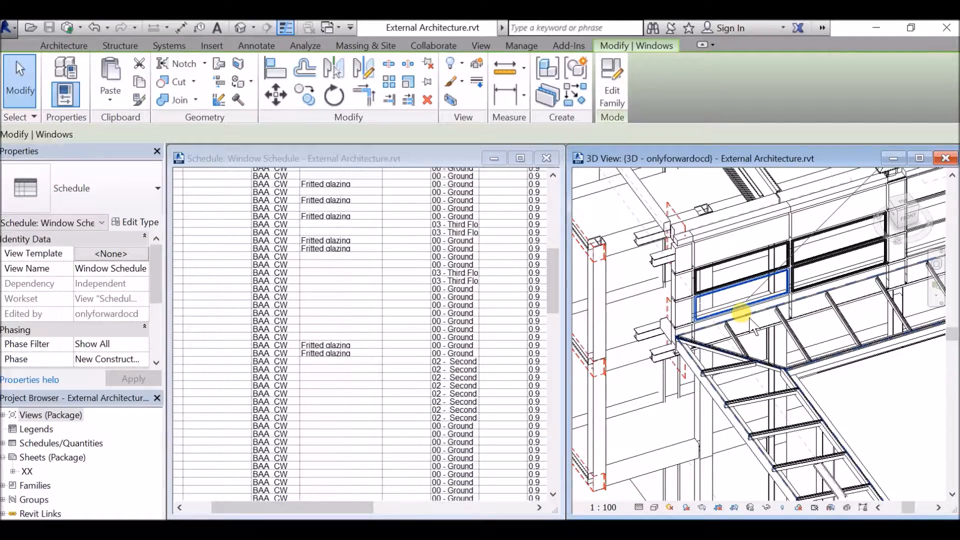
{"action": "left_click", "coordinate": [749, 319]}
{"action": "middle_click_drag", "start_coordinate": [754, 325], "coordinate": [756, 368]}
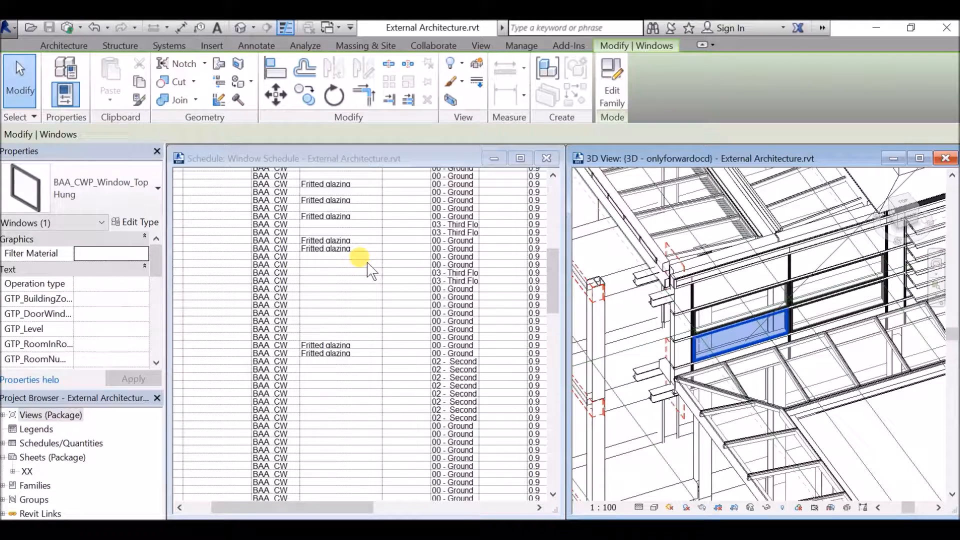
Step: Review the window schedule from its first column and first row down to its last rows
{"action": "scroll", "coordinate": [375, 293], "scroll_direction": "up", "scroll_amount": 10}
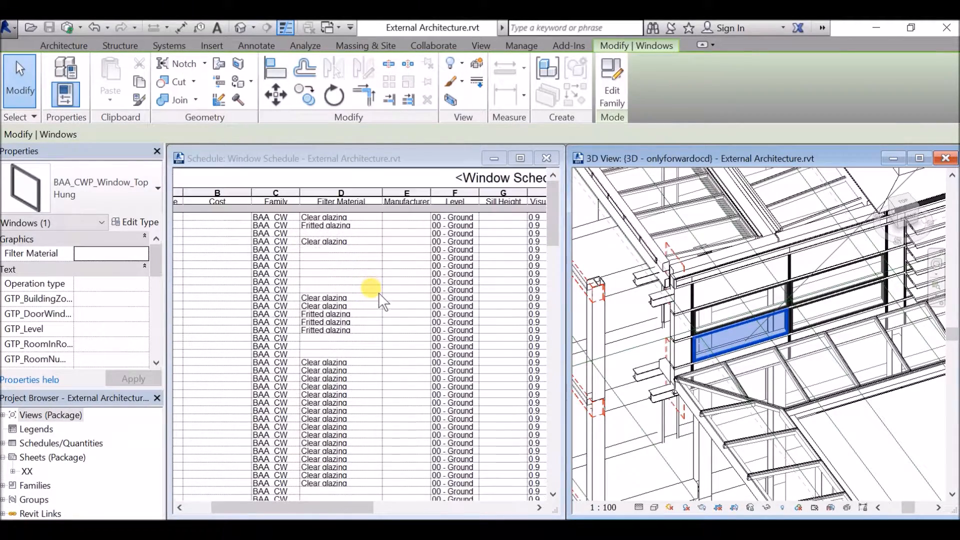
{"action": "left_click_drag", "start_coordinate": [319, 505], "coordinate": [215, 514]}
{"action": "left_click", "coordinate": [393, 303]}
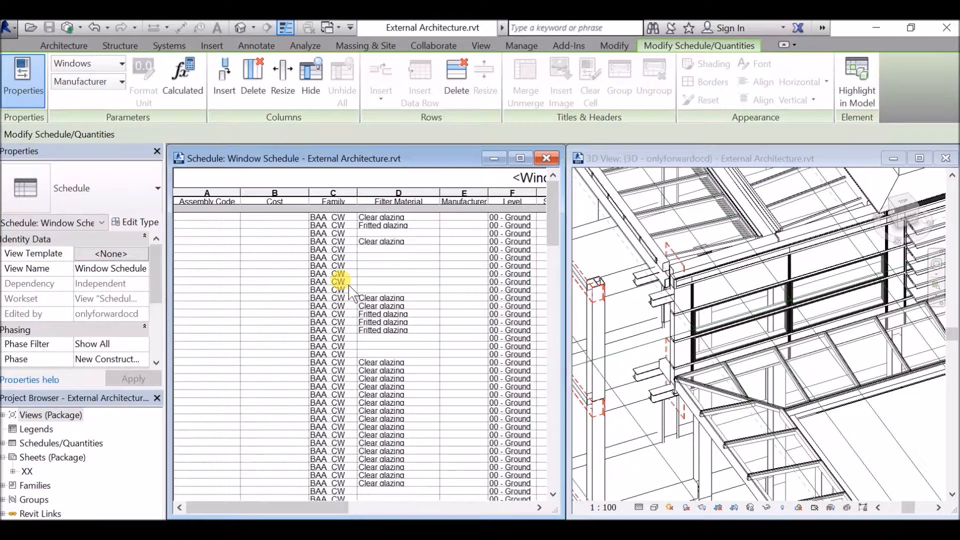
{"action": "scroll", "coordinate": [340, 280], "scroll_direction": "down", "scroll_amount": 15}
{"action": "scroll", "coordinate": [349, 292], "scroll_direction": "down", "scroll_amount": 10}
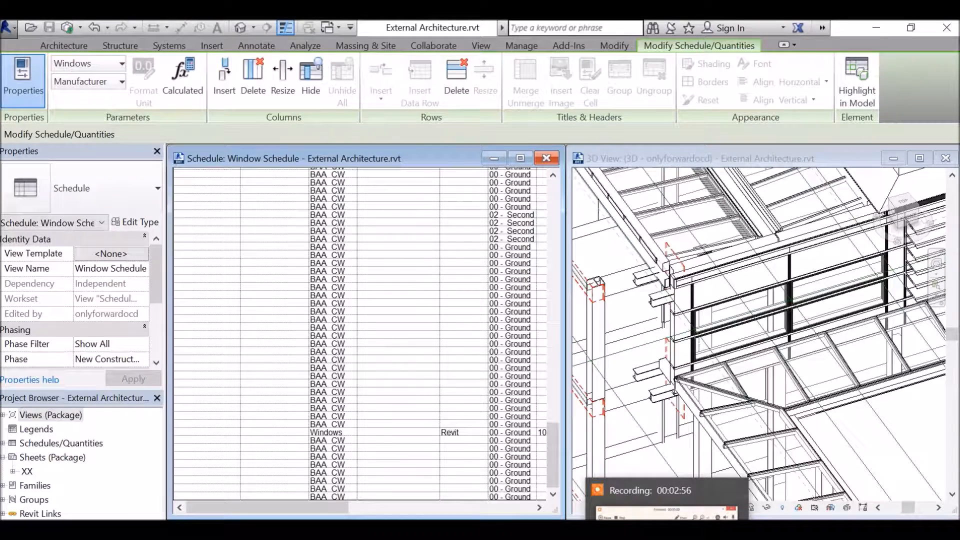
{"action": "left_click", "coordinate": [666, 517]}
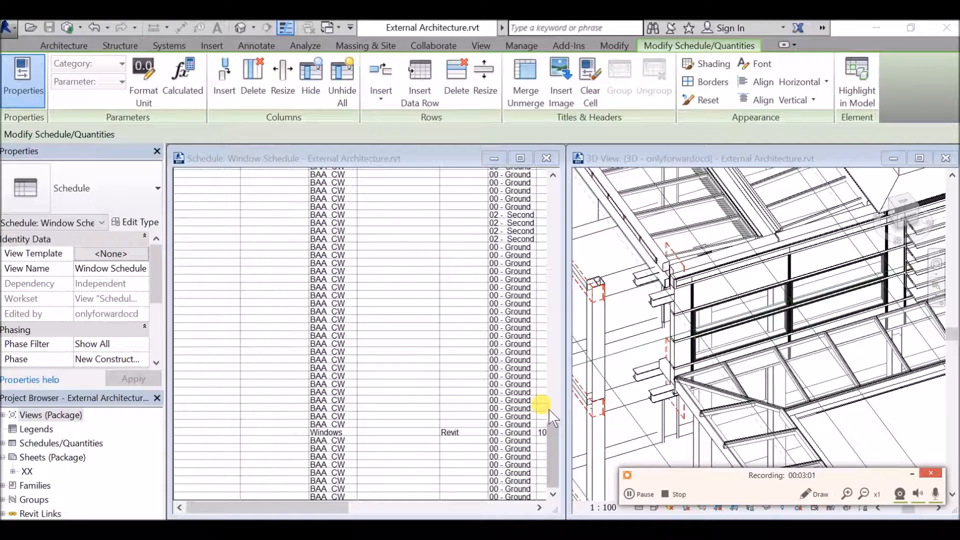
{"action": "left_click", "coordinate": [673, 496]}
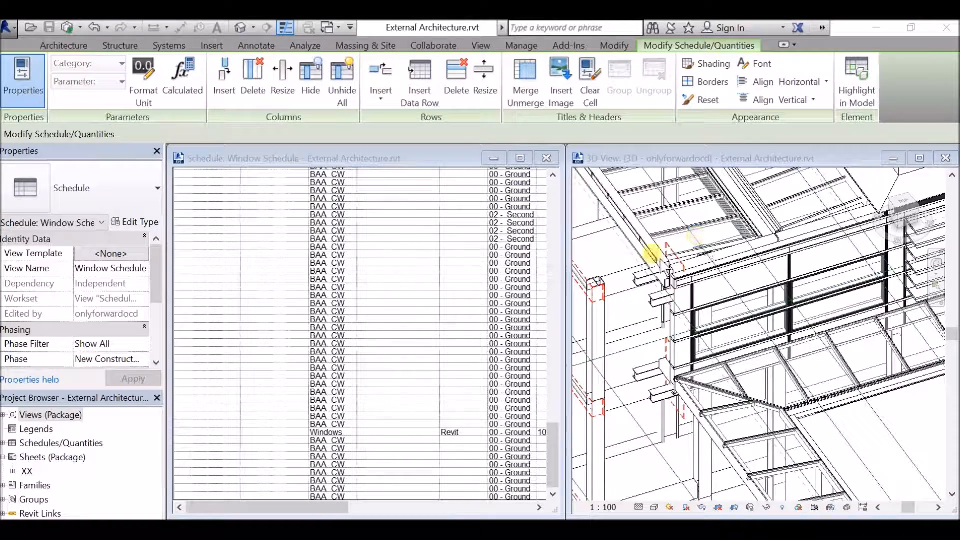
Step: Close the 3D view, maximize the window schedule and return to its first rows
{"action": "left_click", "coordinate": [945, 159]}
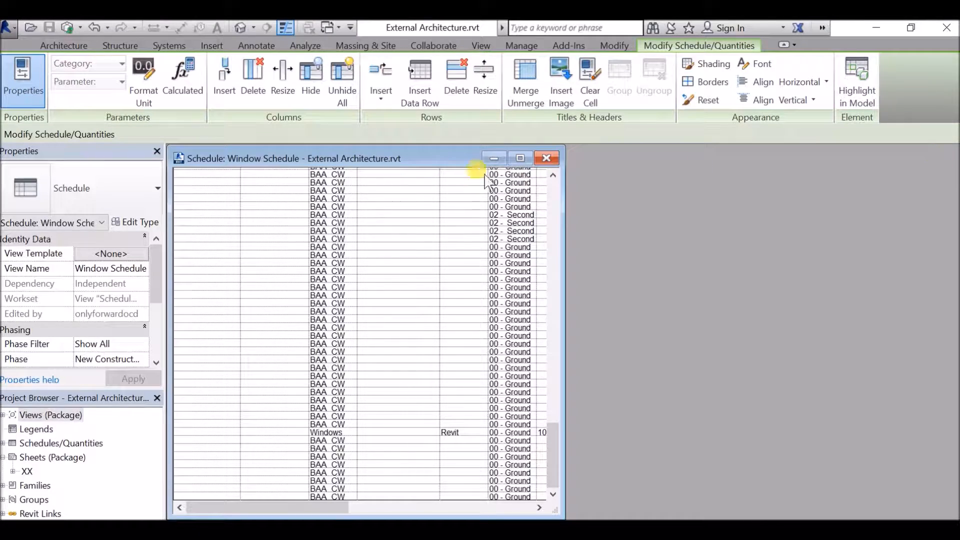
{"action": "left_click", "coordinate": [518, 158]}
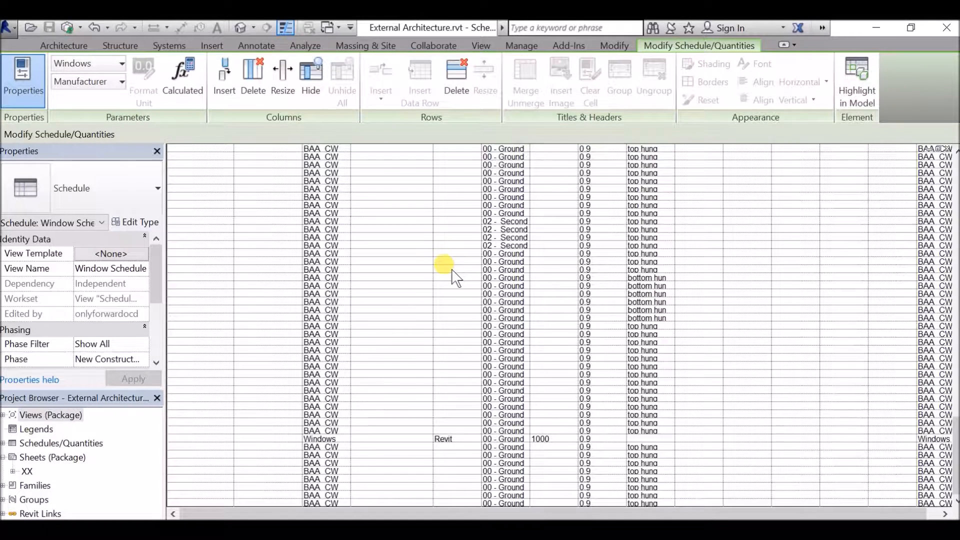
{"action": "scroll", "coordinate": [223, 217], "scroll_direction": "up", "scroll_amount": 3}
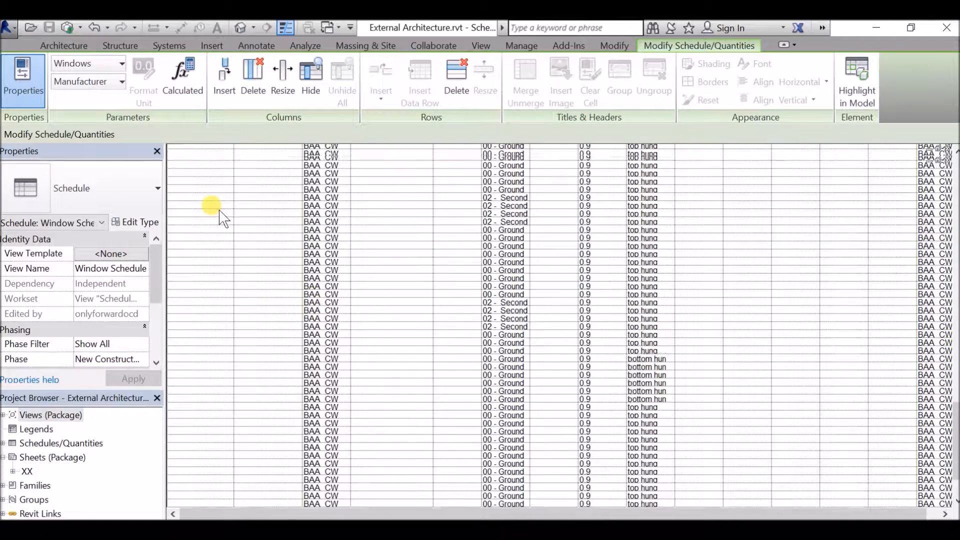
{"action": "scroll", "coordinate": [222, 217], "scroll_direction": "up", "scroll_amount": 10}
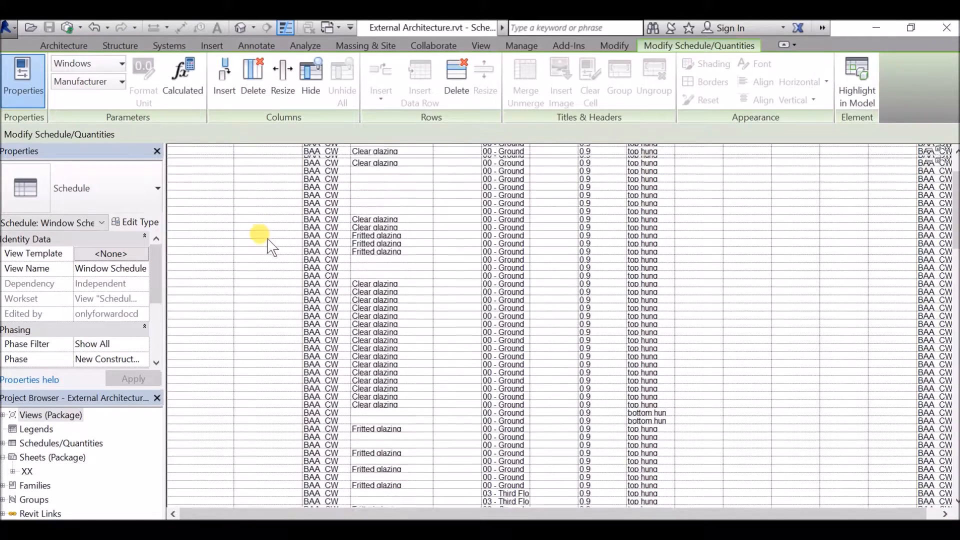
{"action": "scroll", "coordinate": [270, 245], "scroll_direction": "up", "scroll_amount": 3}
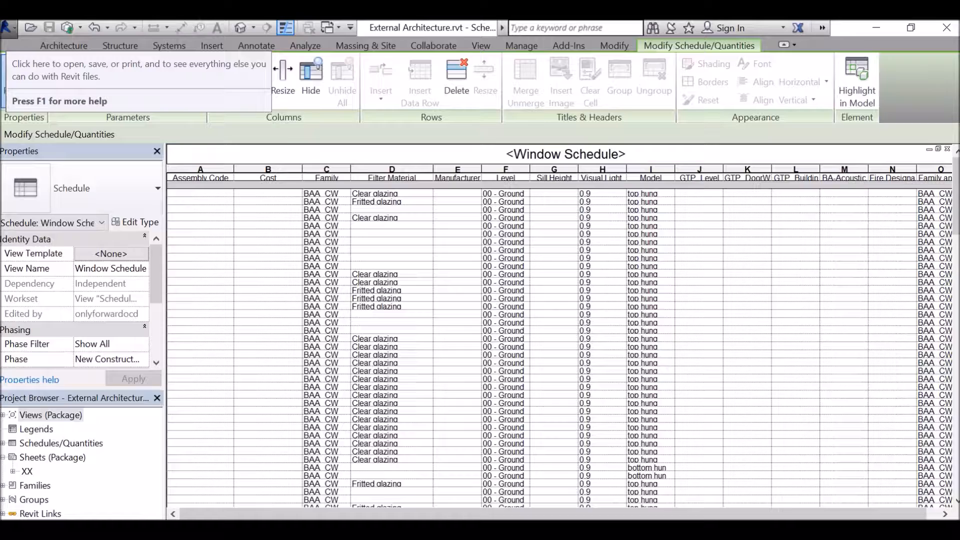
Step: Start exporting the window schedule as a schedule report with Delimited text (*.txt) as the file type
{"action": "left_click", "coordinate": [8, 28]}
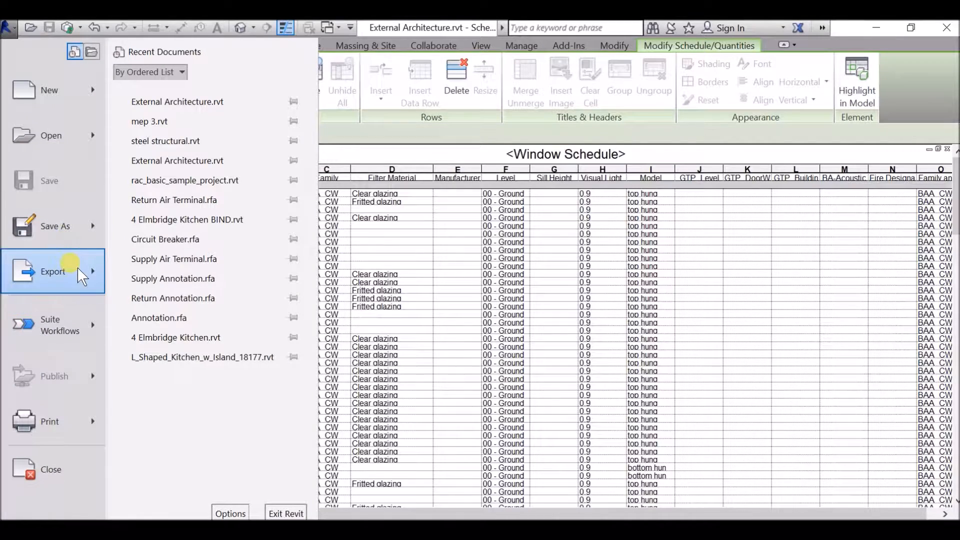
{"action": "mouse_move", "coordinate": [77, 268]}
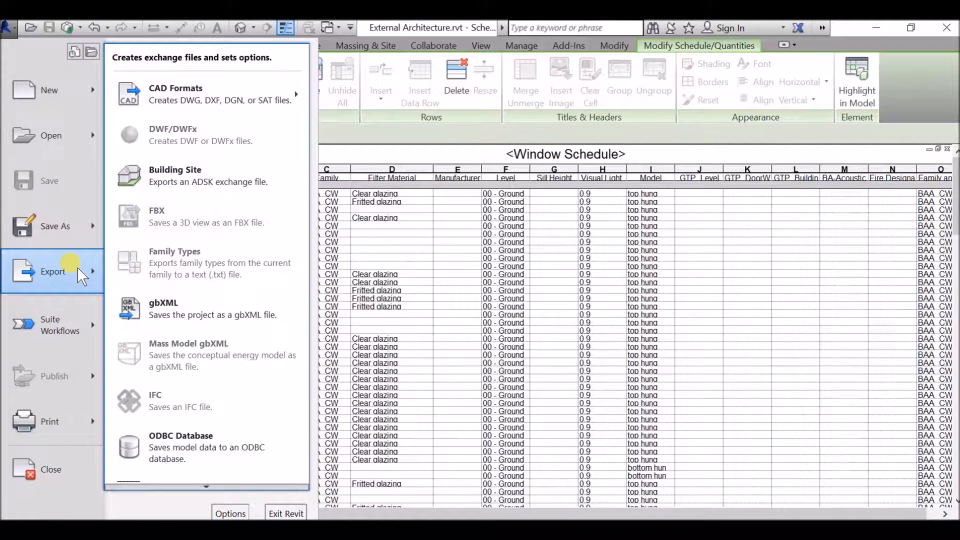
{"action": "mouse_move", "coordinate": [214, 486]}
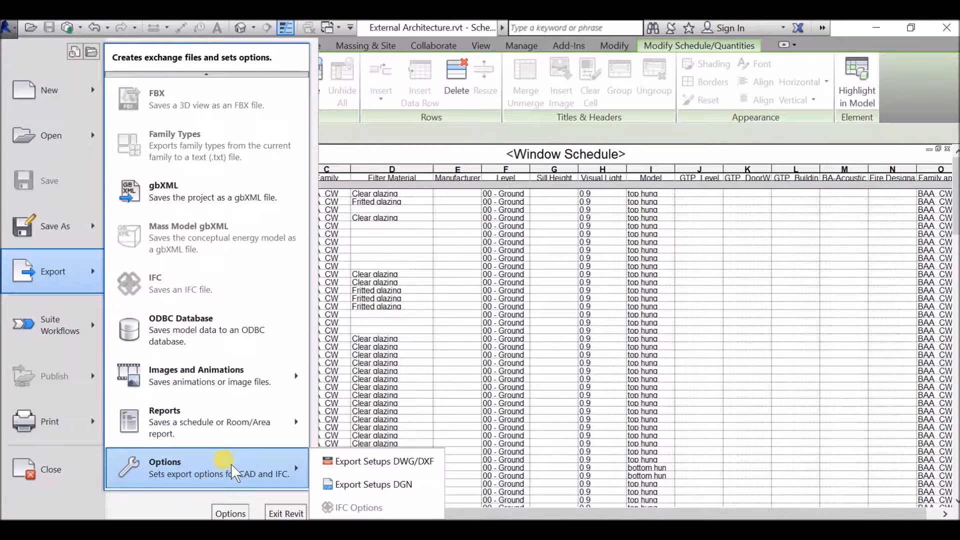
{"action": "mouse_move", "coordinate": [220, 430]}
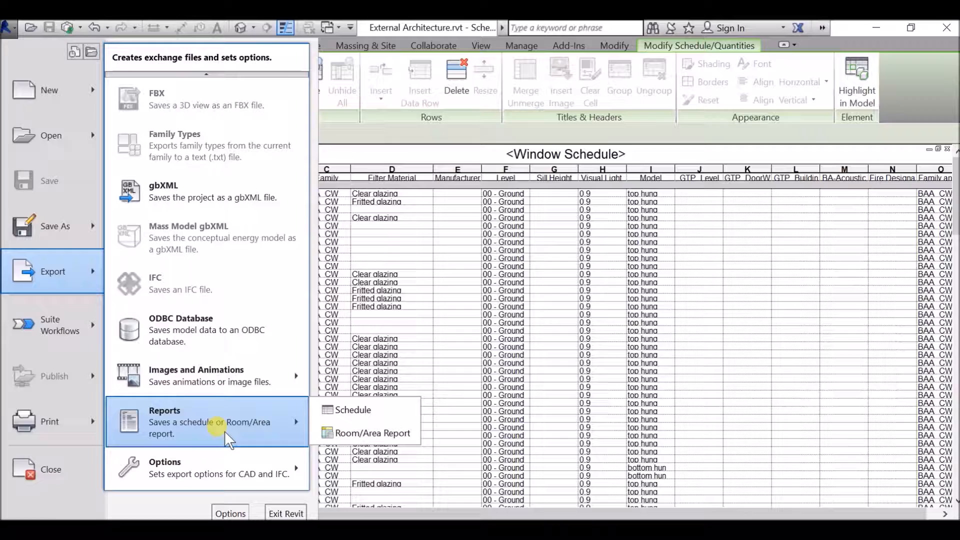
{"action": "left_click", "coordinate": [350, 409]}
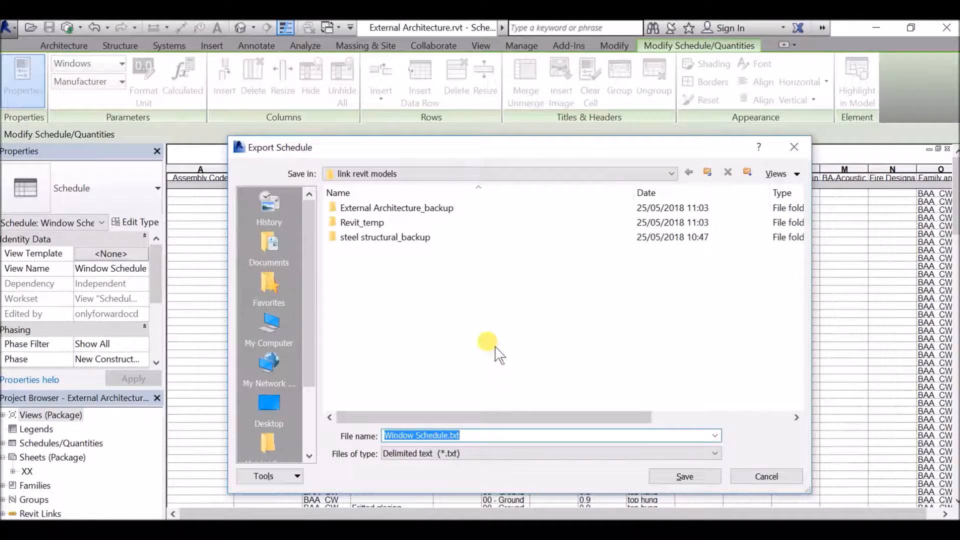
{"action": "left_click", "coordinate": [518, 453]}
{"action": "left_click", "coordinate": [515, 471]}
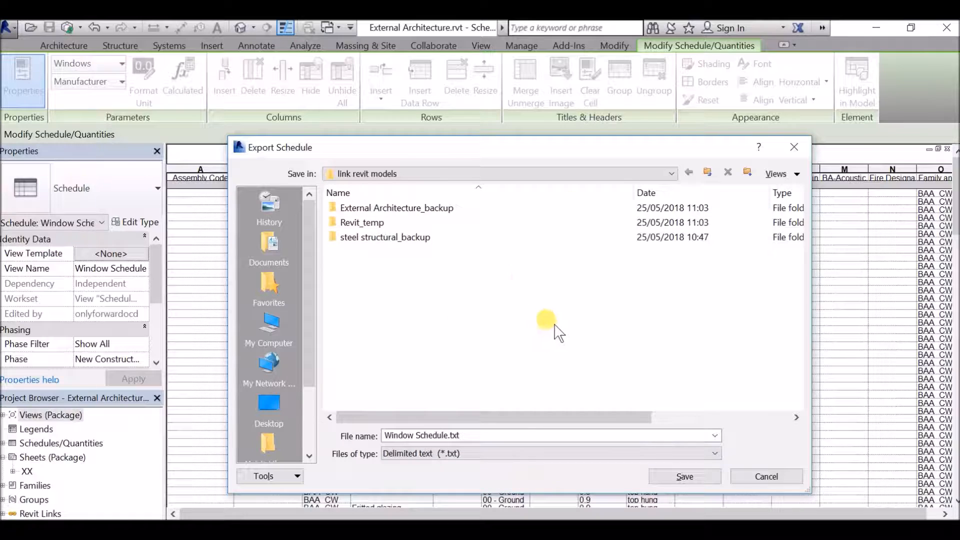
Step: Export Window Schedule.txt to the Revit Make a shedule folder inside You Tube Videos, accepting the tab delimiter and the title and header options
{"action": "left_click", "coordinate": [587, 173]}
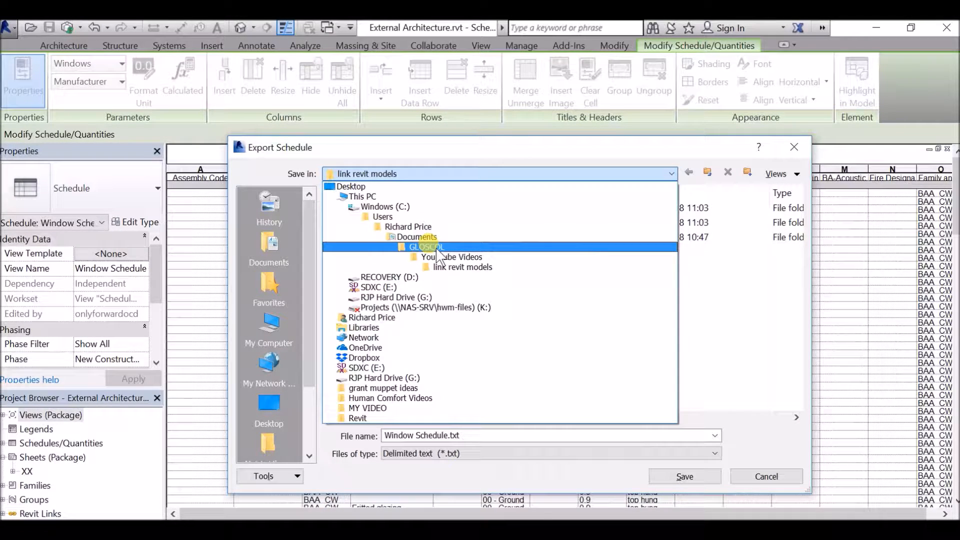
{"action": "left_click", "coordinate": [440, 256]}
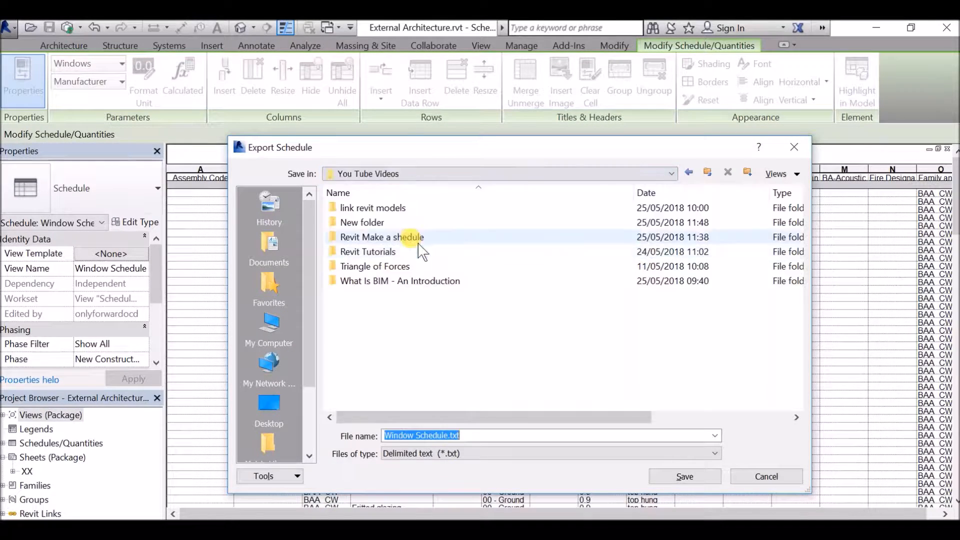
{"action": "double_click", "coordinate": [396, 237]}
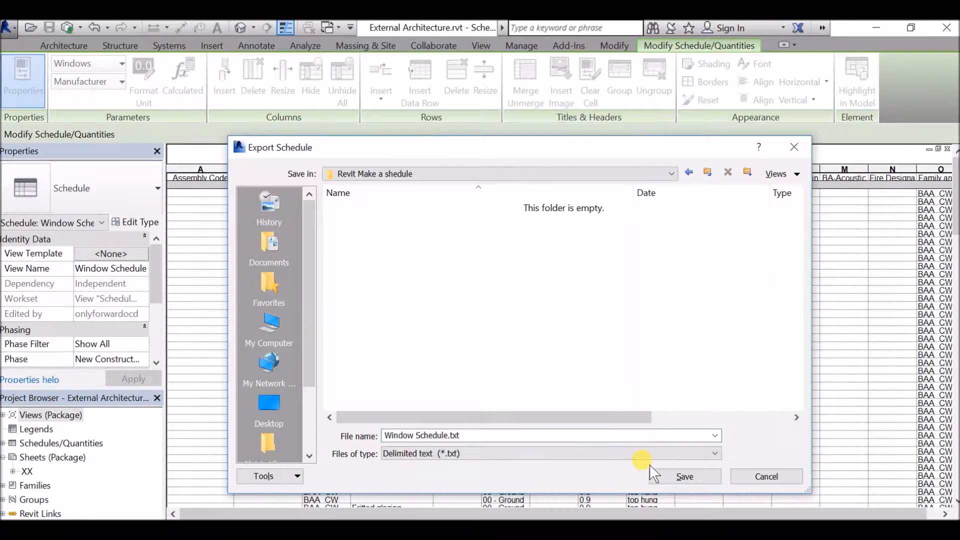
{"action": "left_click", "coordinate": [702, 474]}
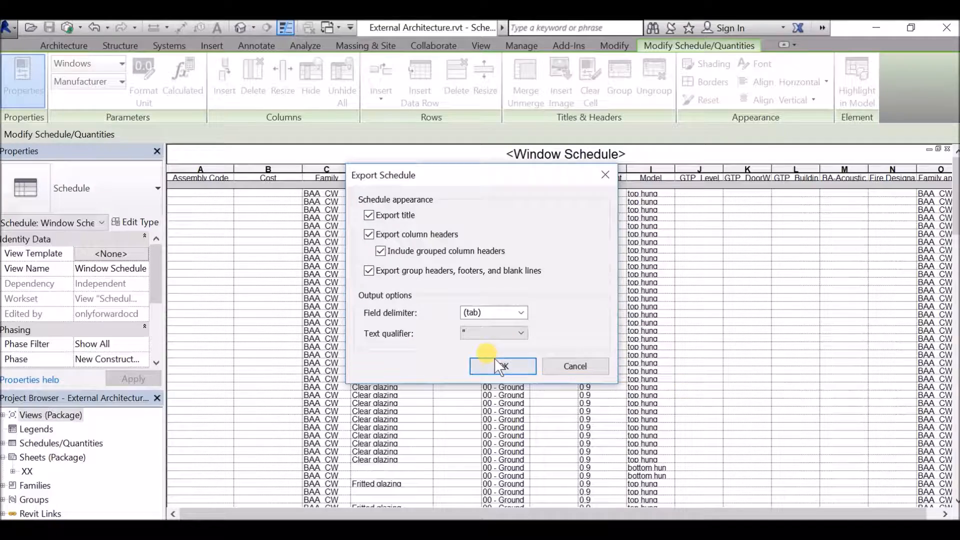
{"action": "left_click", "coordinate": [494, 359]}
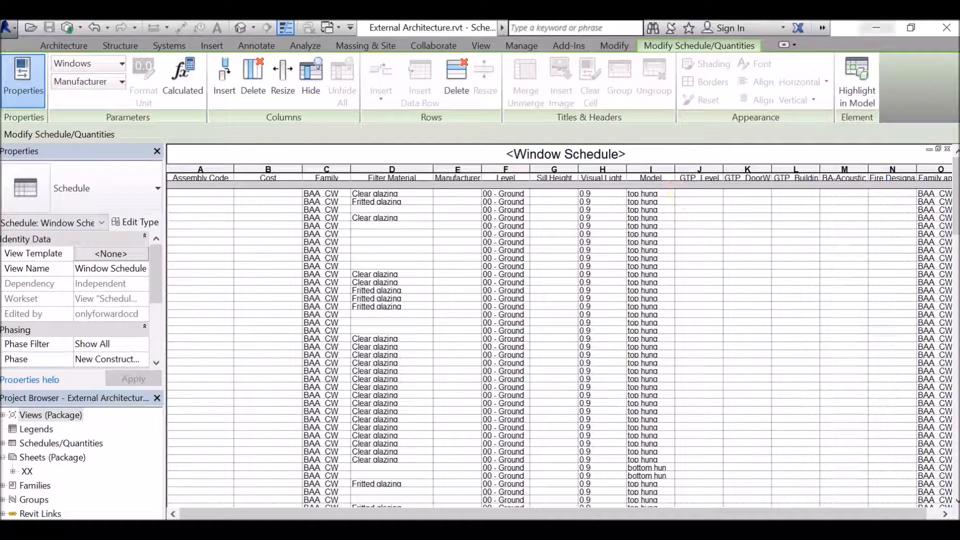
{"action": "mouse_move", "coordinate": [365, 532]}
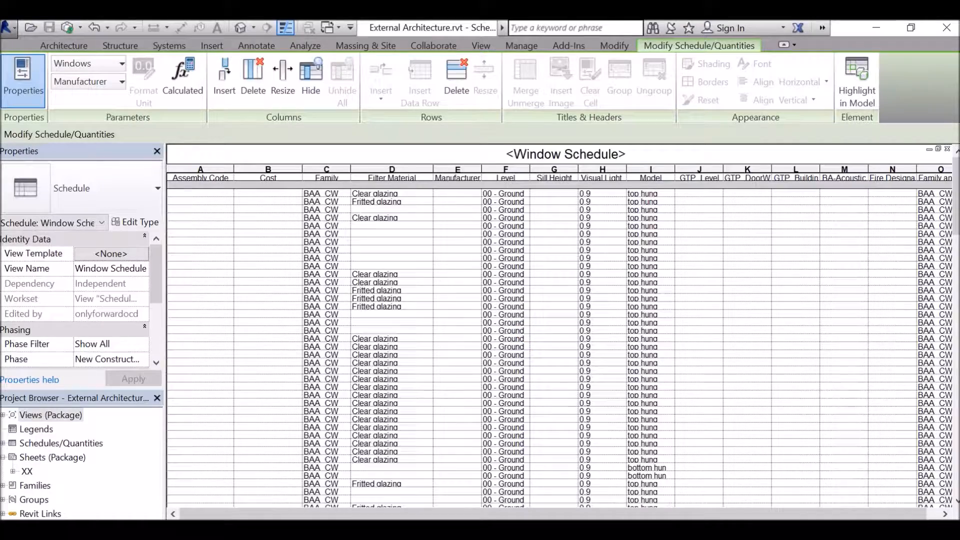
{"action": "left_click", "coordinate": [711, 530]}
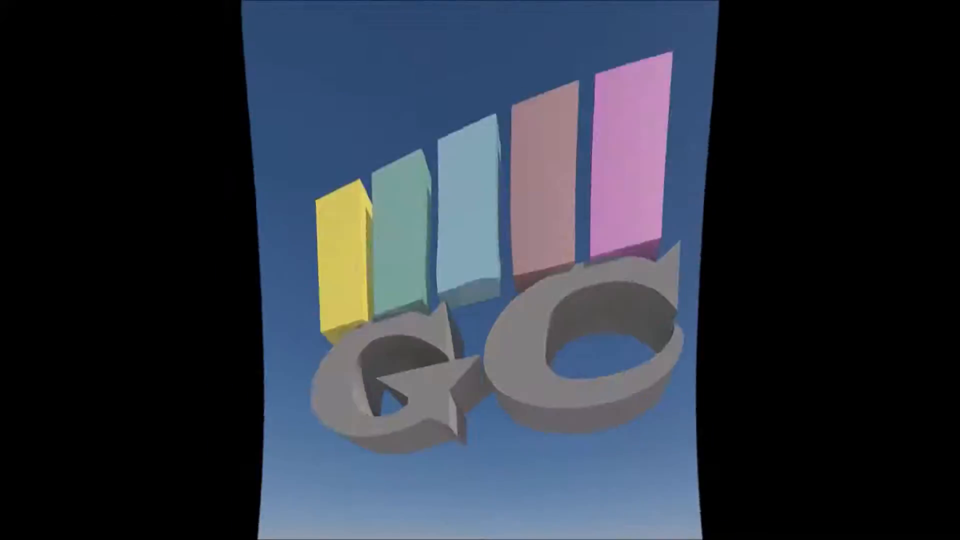